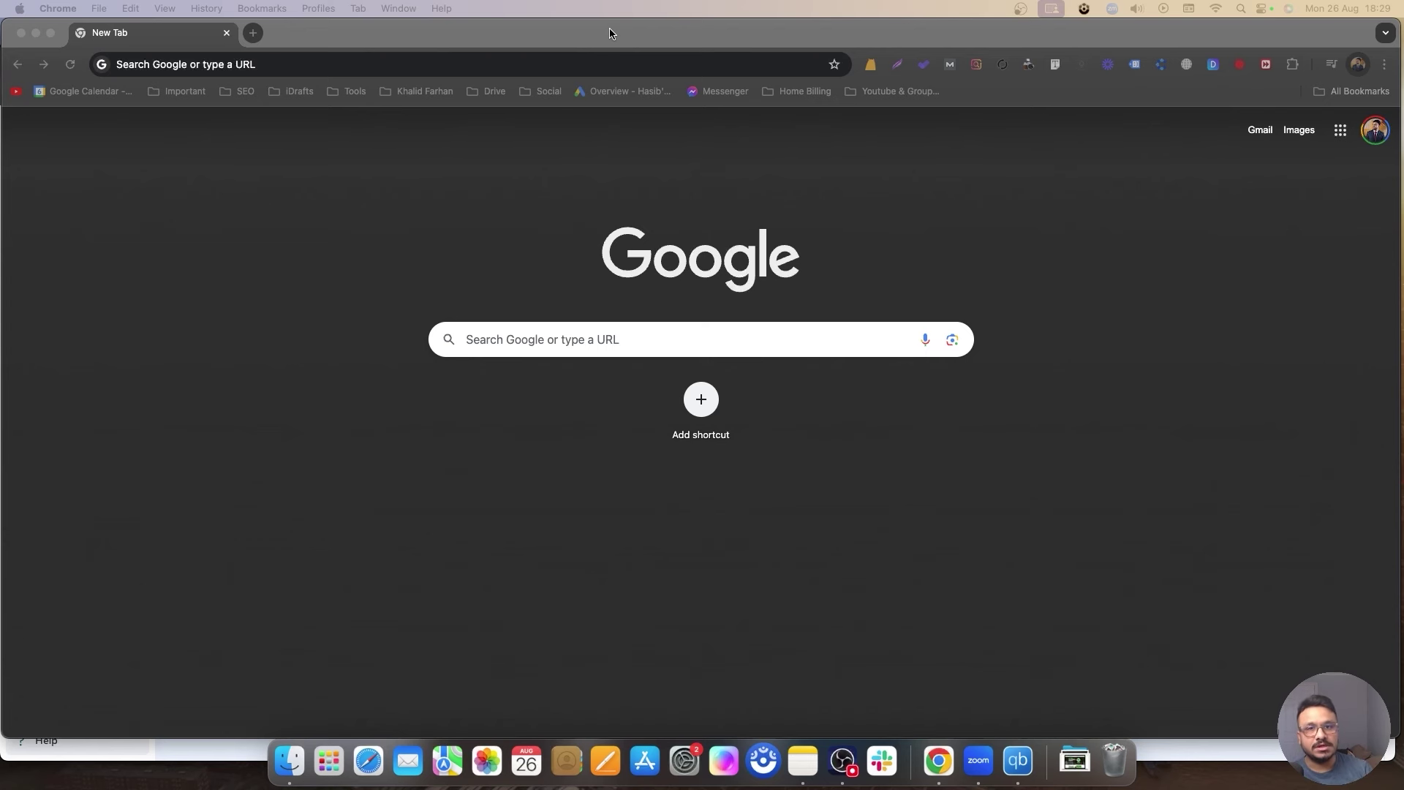
Load business.facebook.com in the new Chrome tab using the address-bar autocompletion.
click(533, 62)
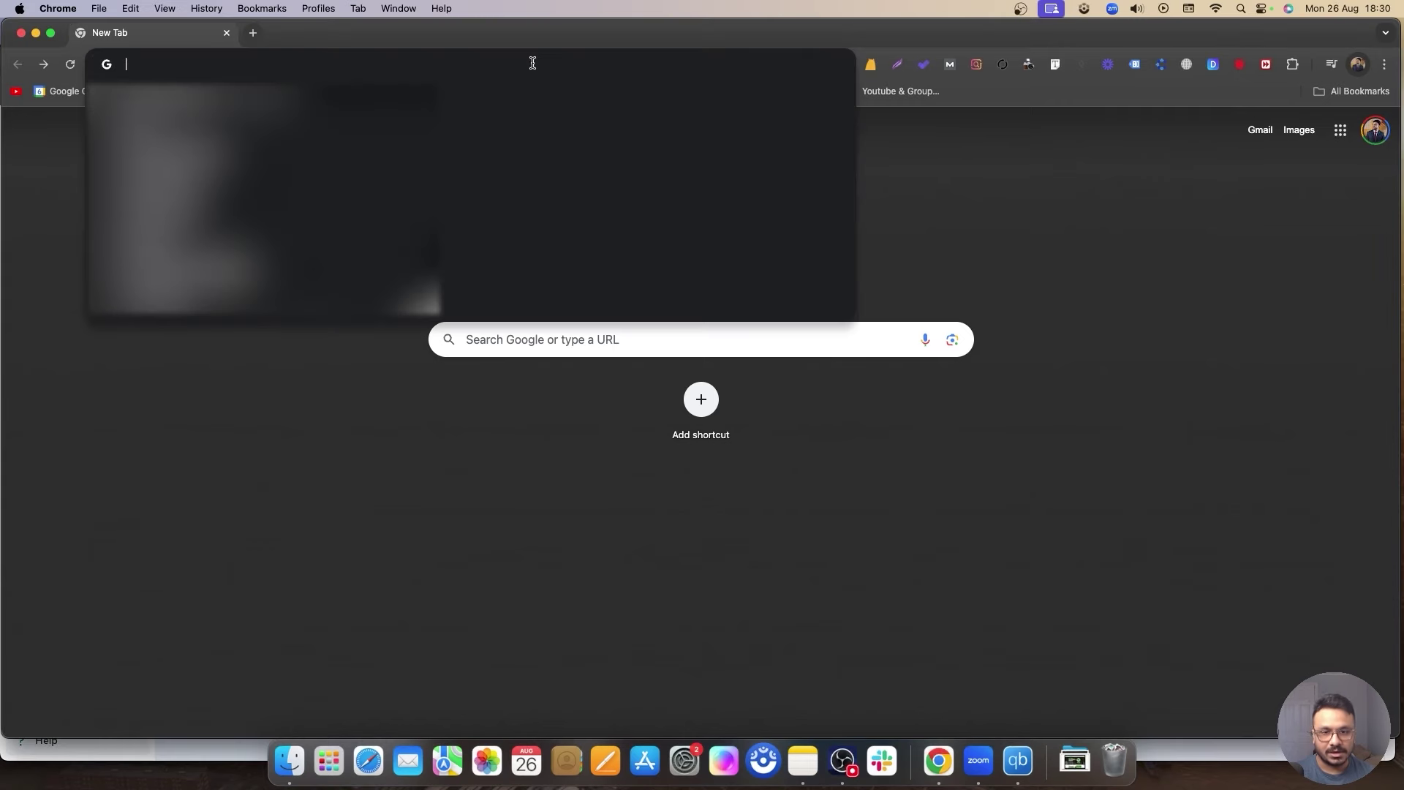
text(business.facebook.com)
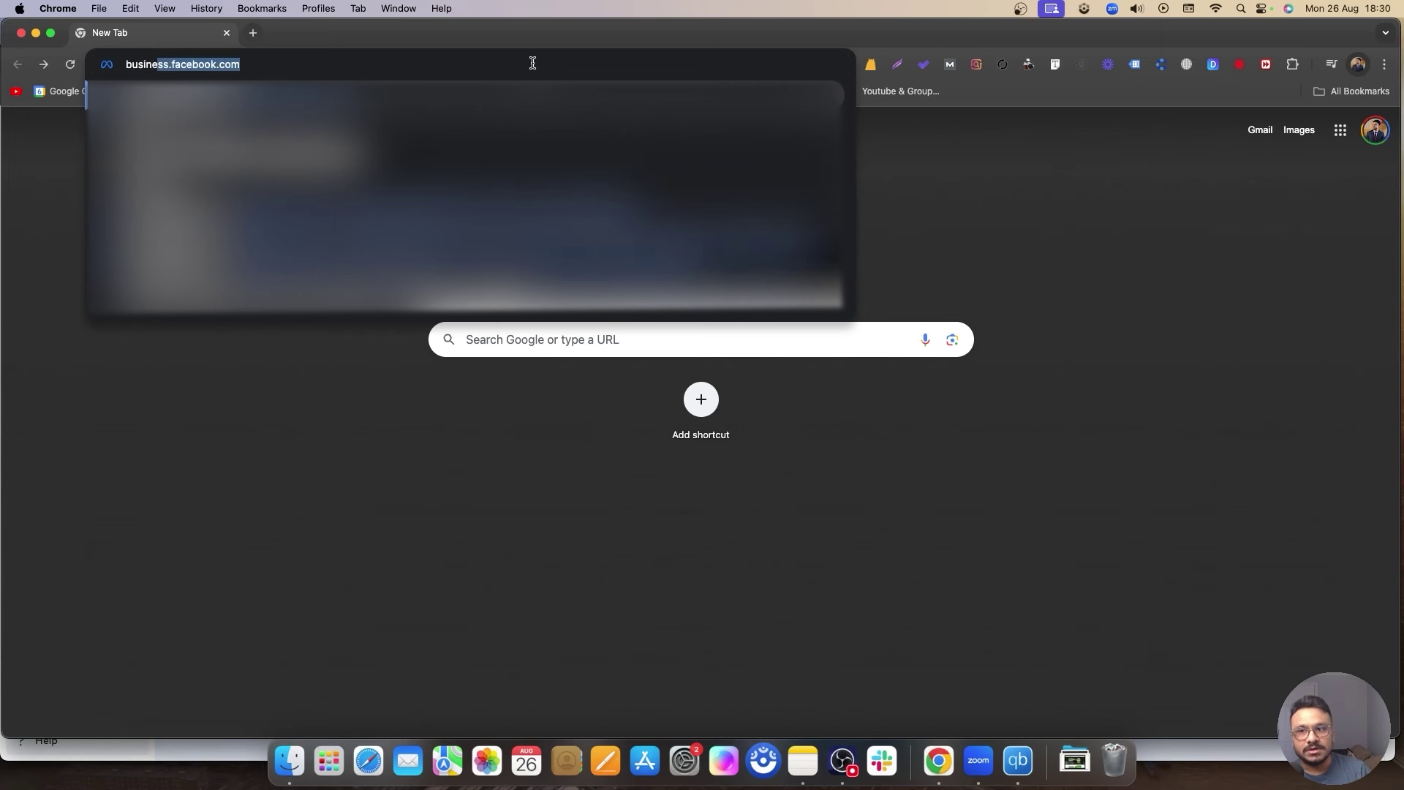
key(Right)
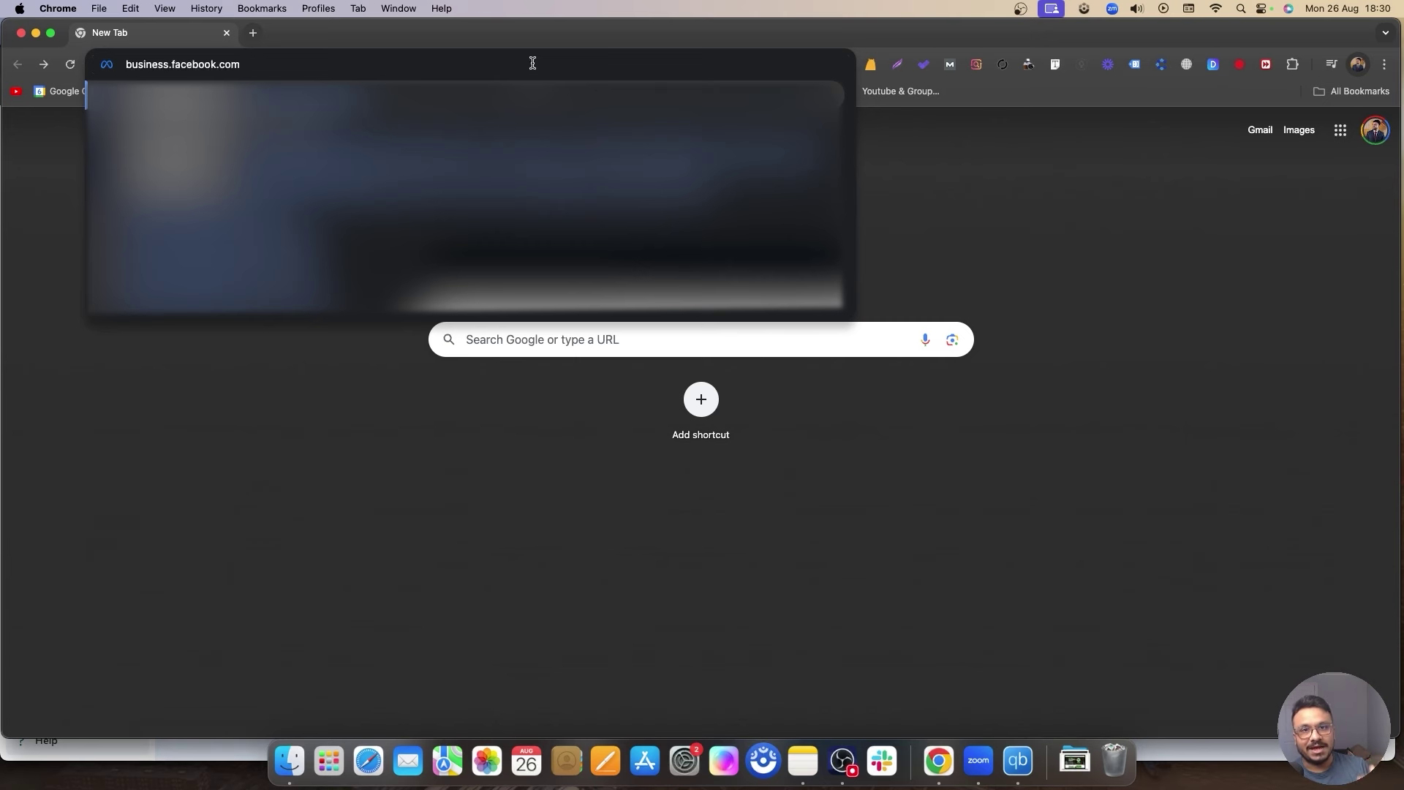
key(Return)
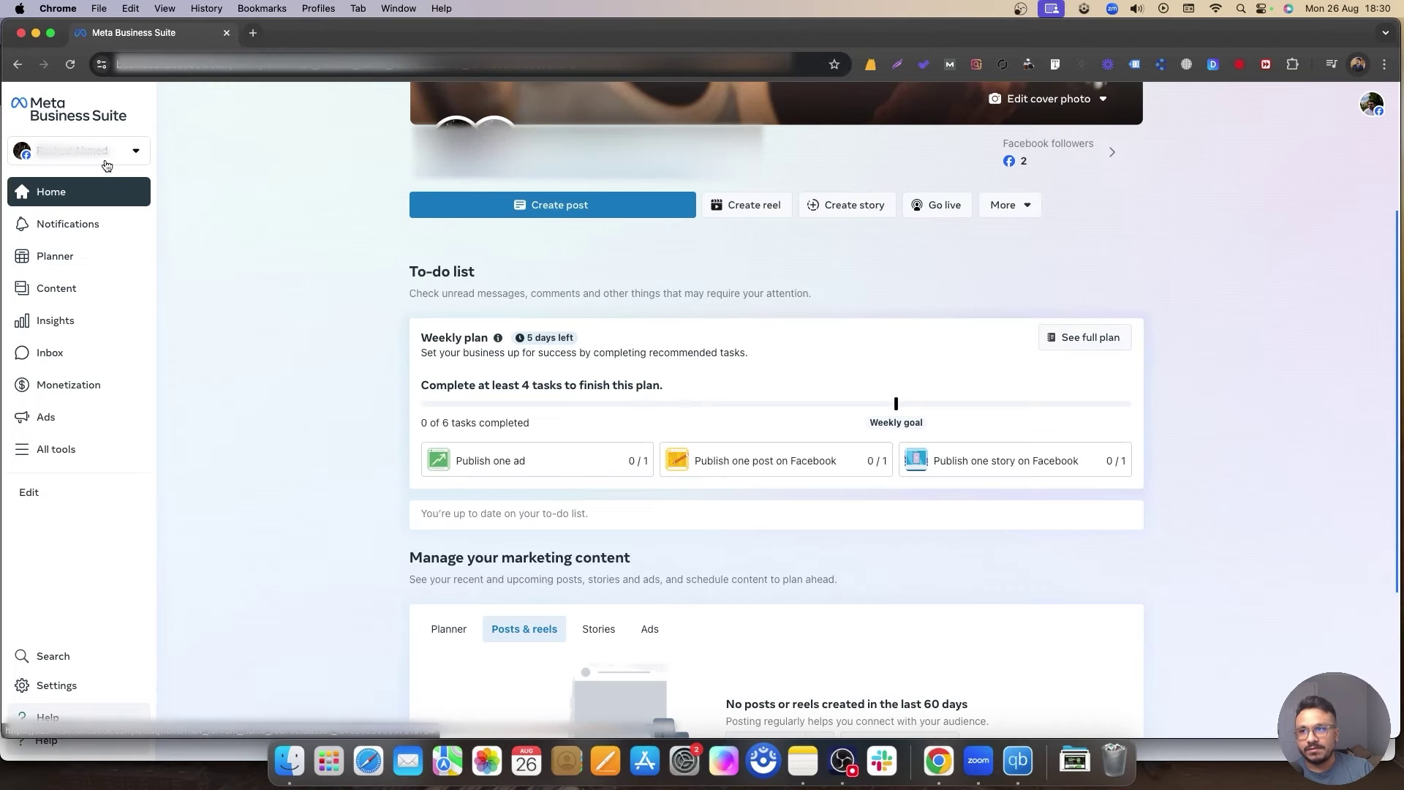
Open the HSM Business Acct portfolio's settings from the business switcher list.
click(107, 160)
scroll(269, 389, down, 5)
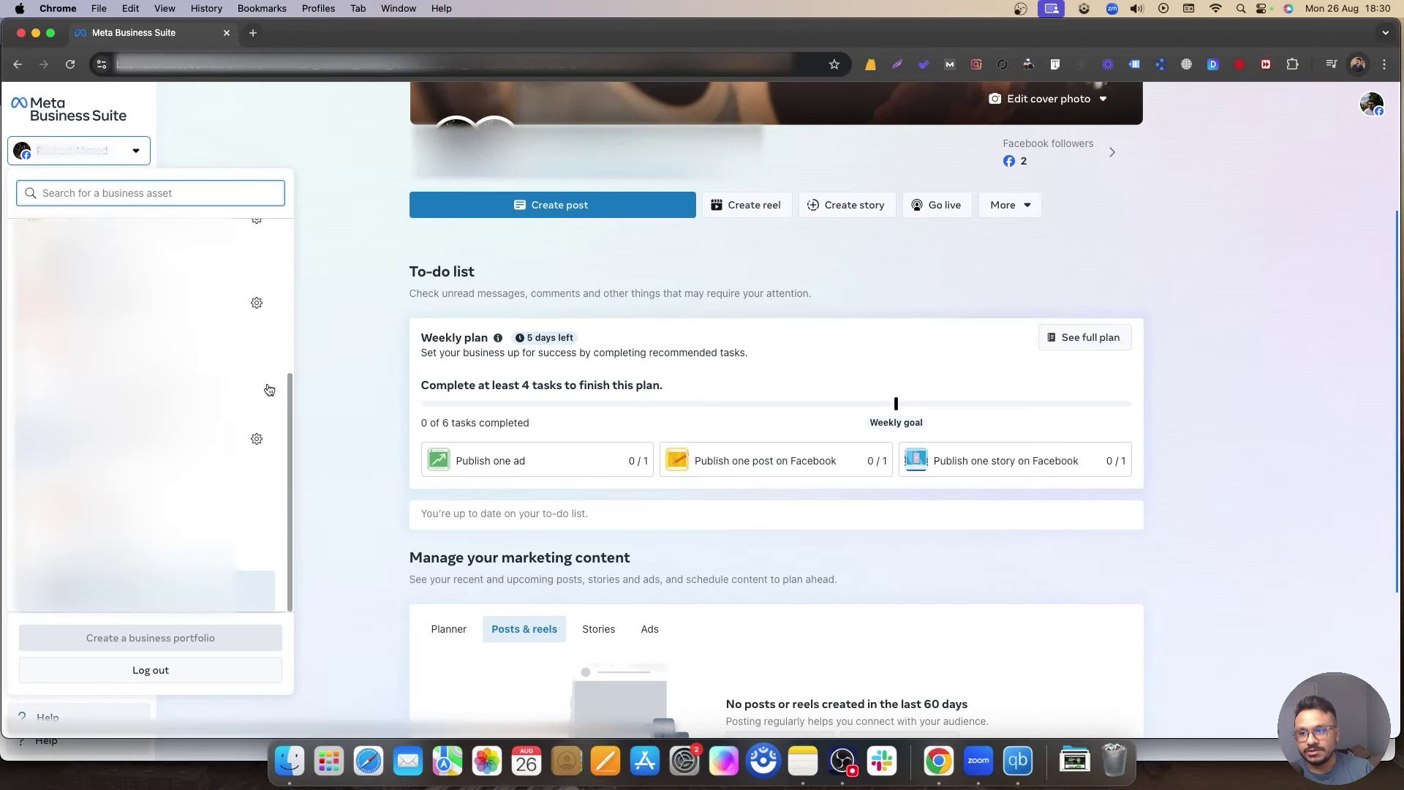
click(257, 306)
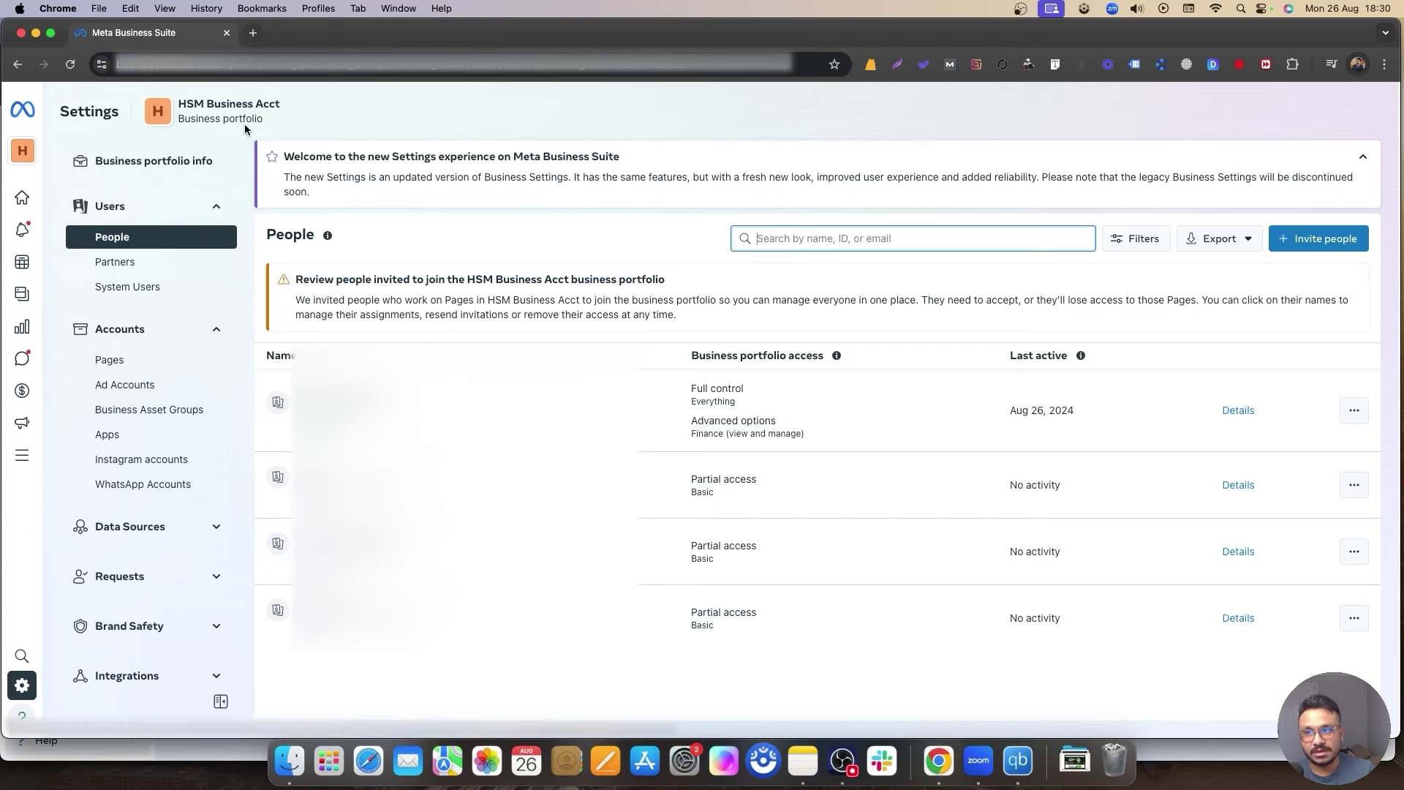
Review the Hasib and Home Service Mastery Pages, ad accounts, Instagram accounts, then Partners.
click(116, 372)
click(298, 332)
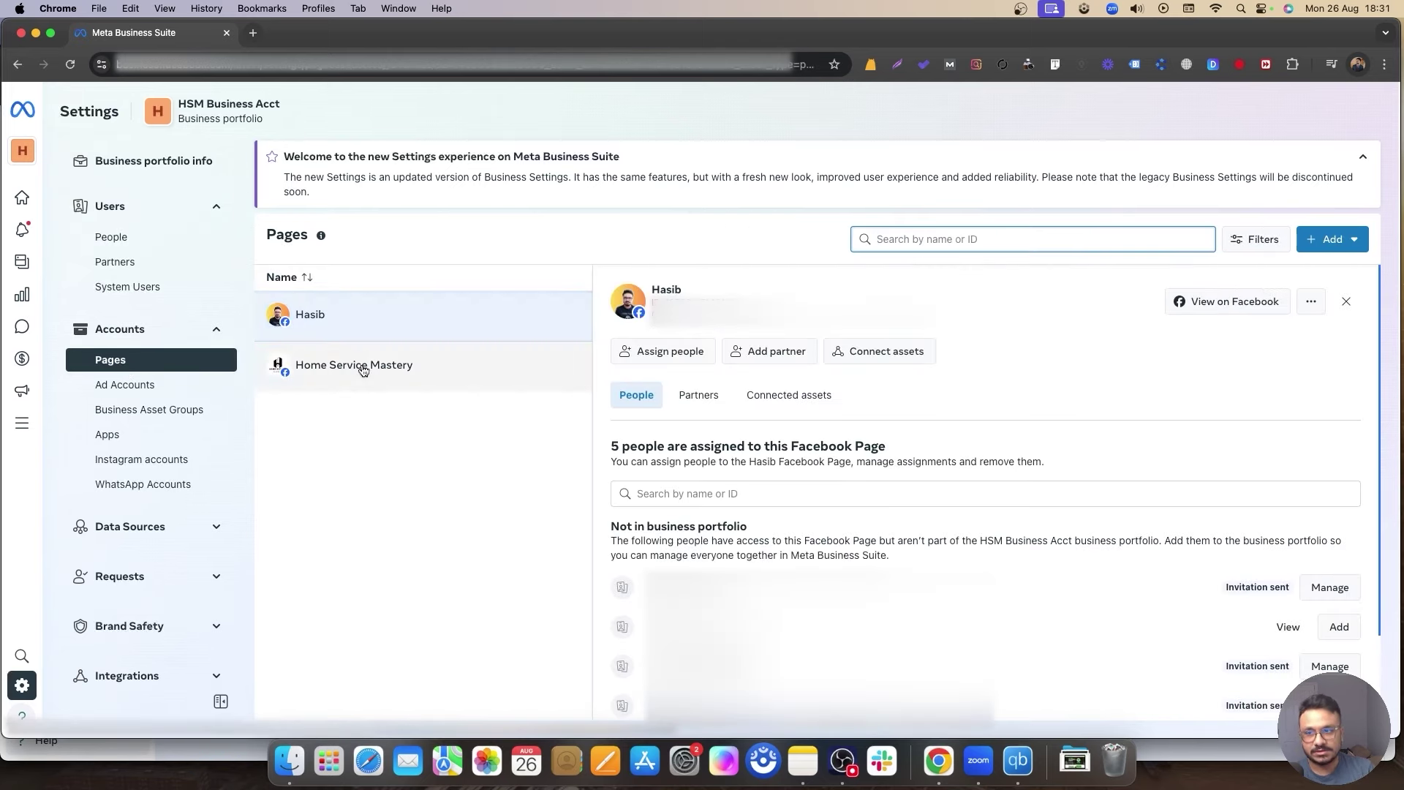
click(338, 366)
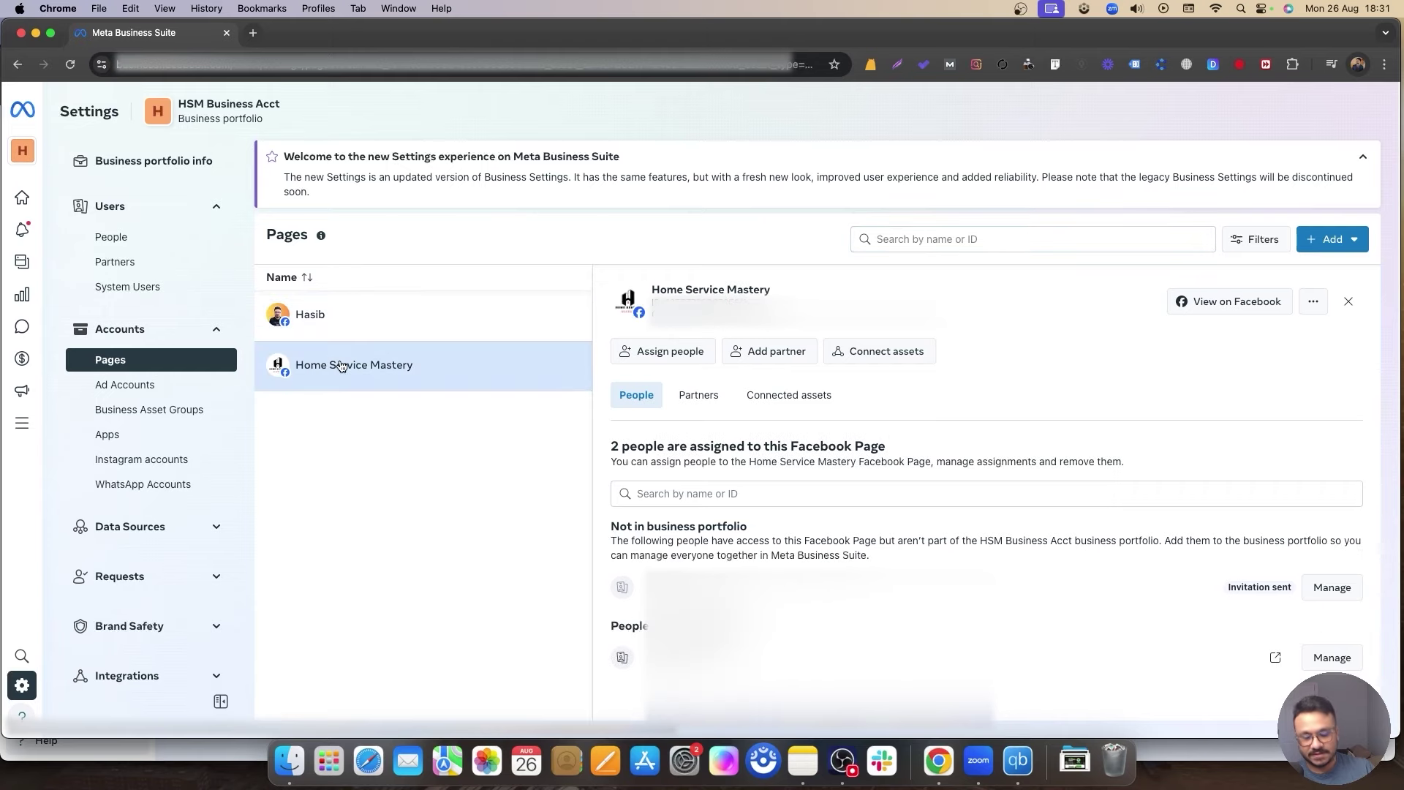
click(141, 389)
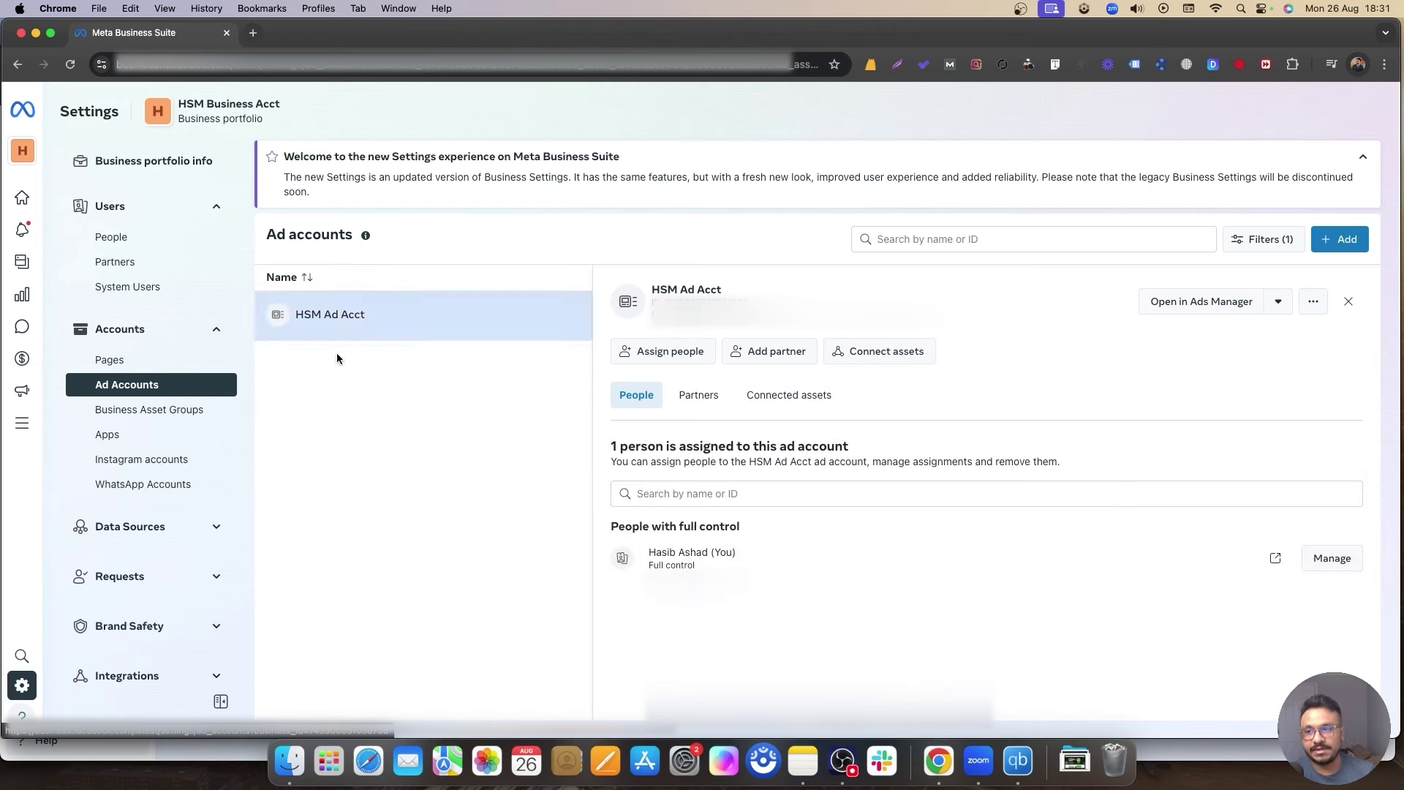
click(171, 459)
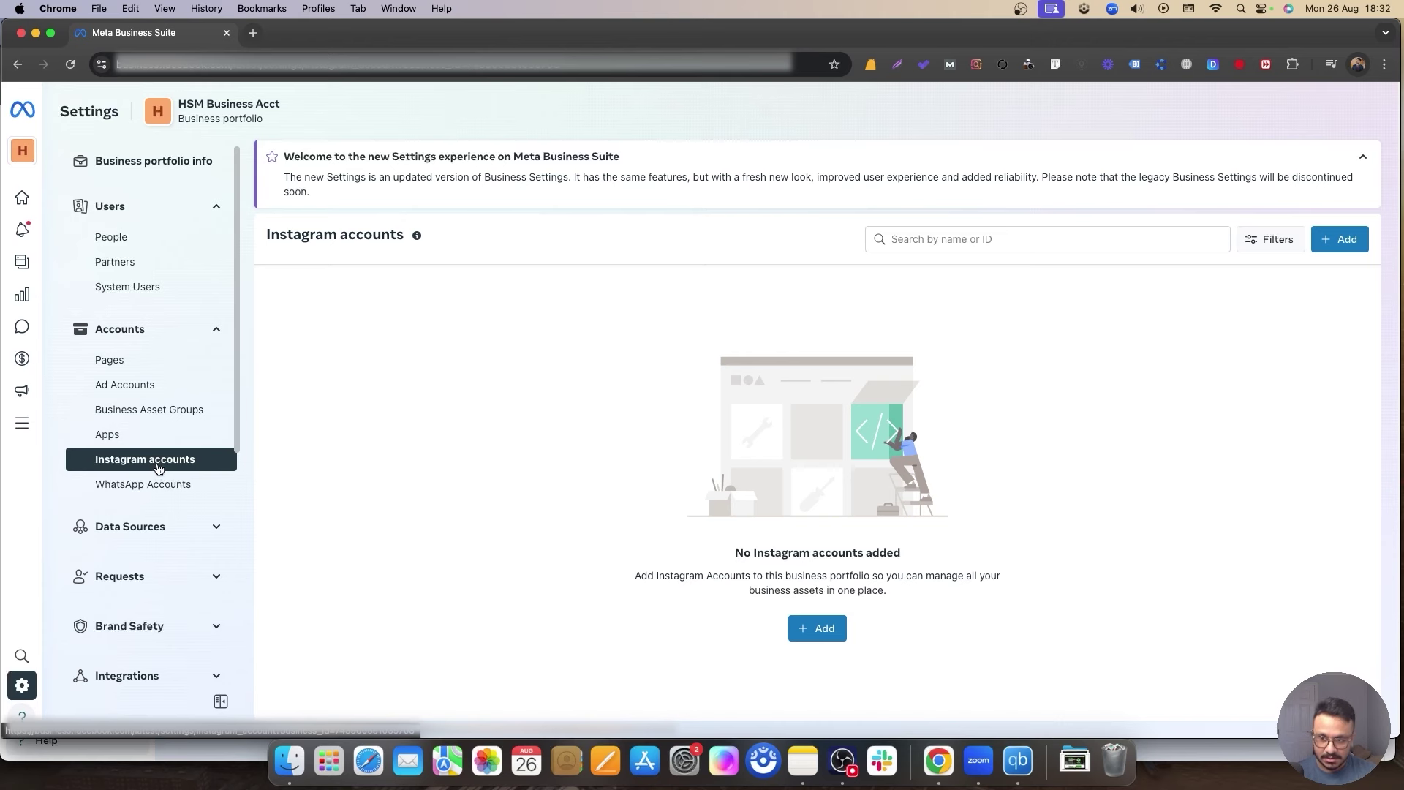
click(160, 269)
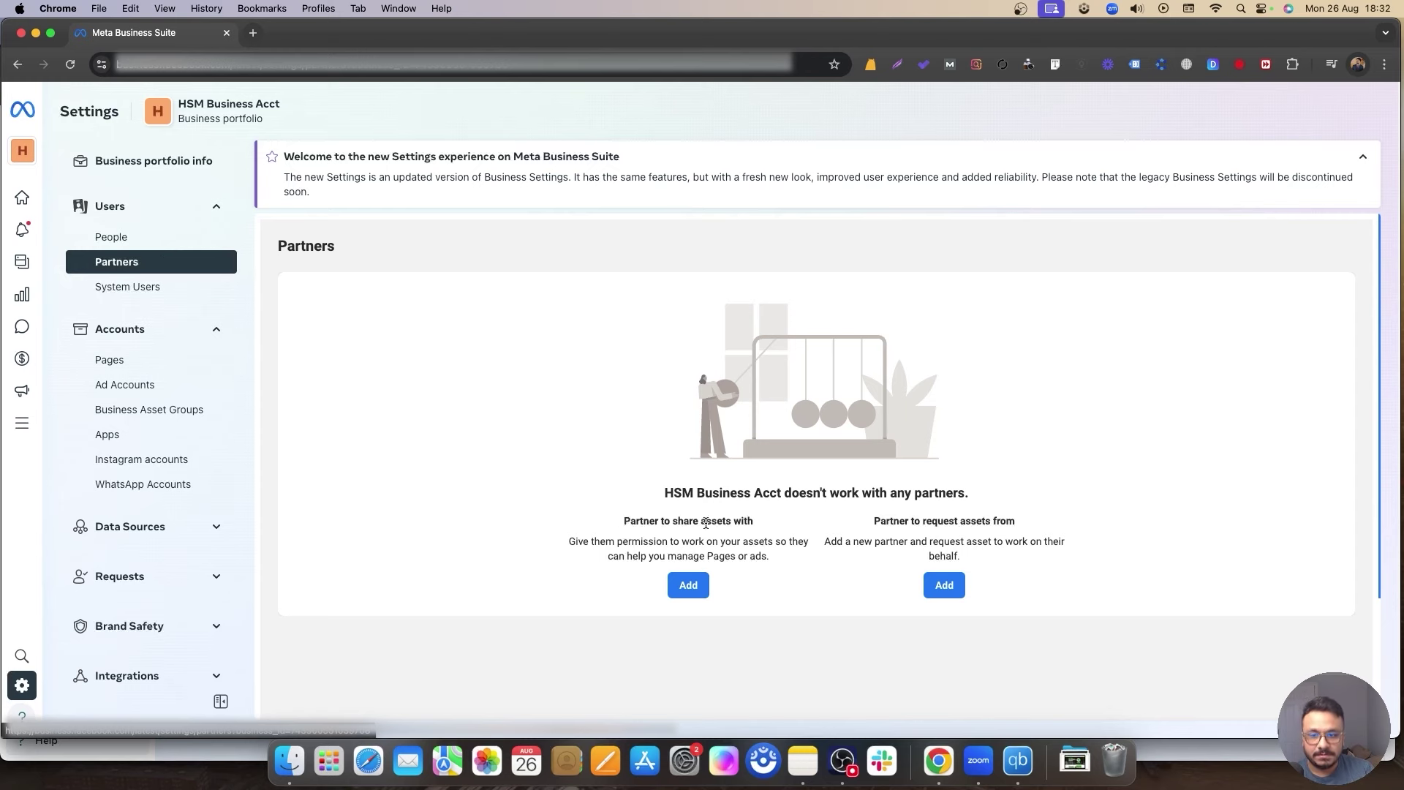
Begin adding a partner to share HSM Business Acct's assets with.
click(688, 585)
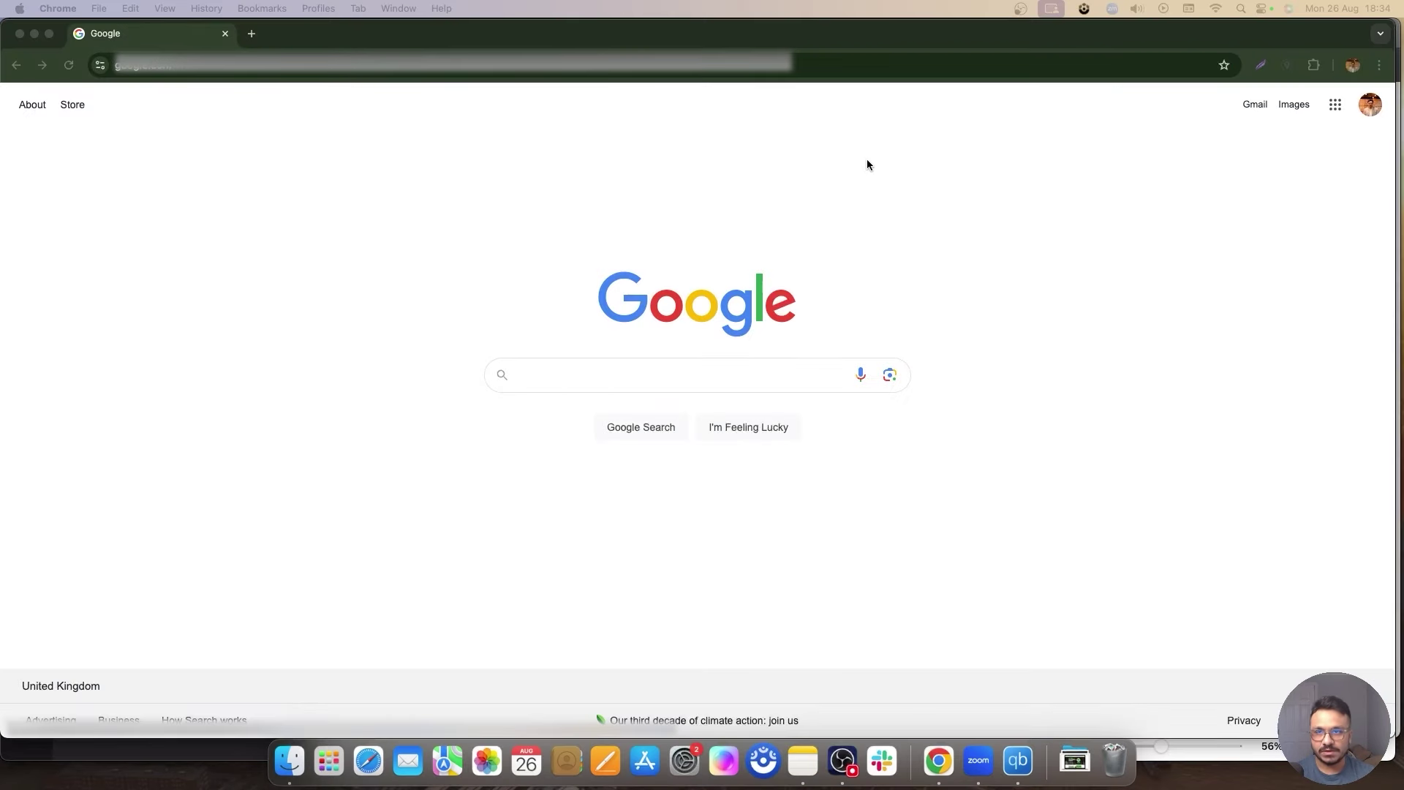
Load business.facebook.com in the other Chrome window.
click(849, 65)
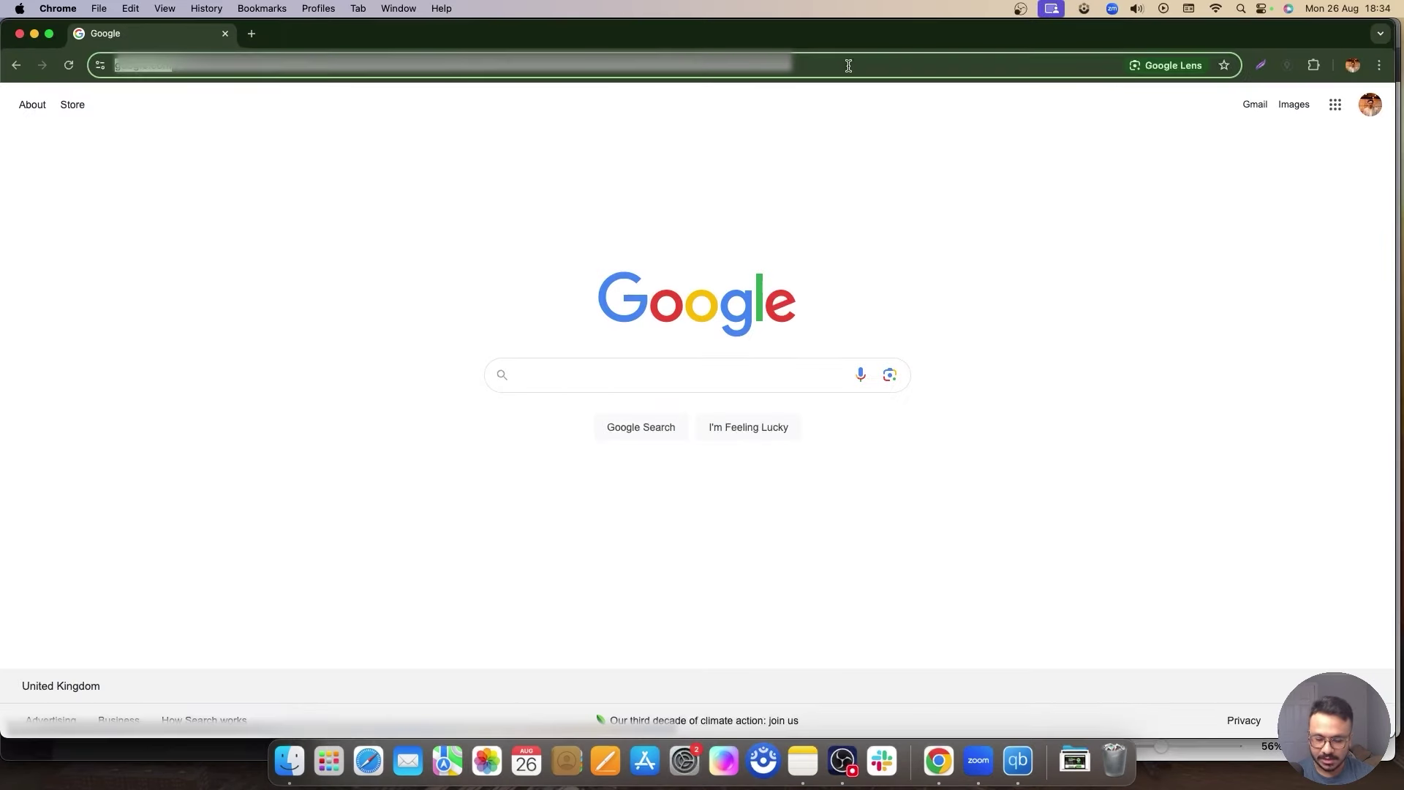
text(business.facebook)
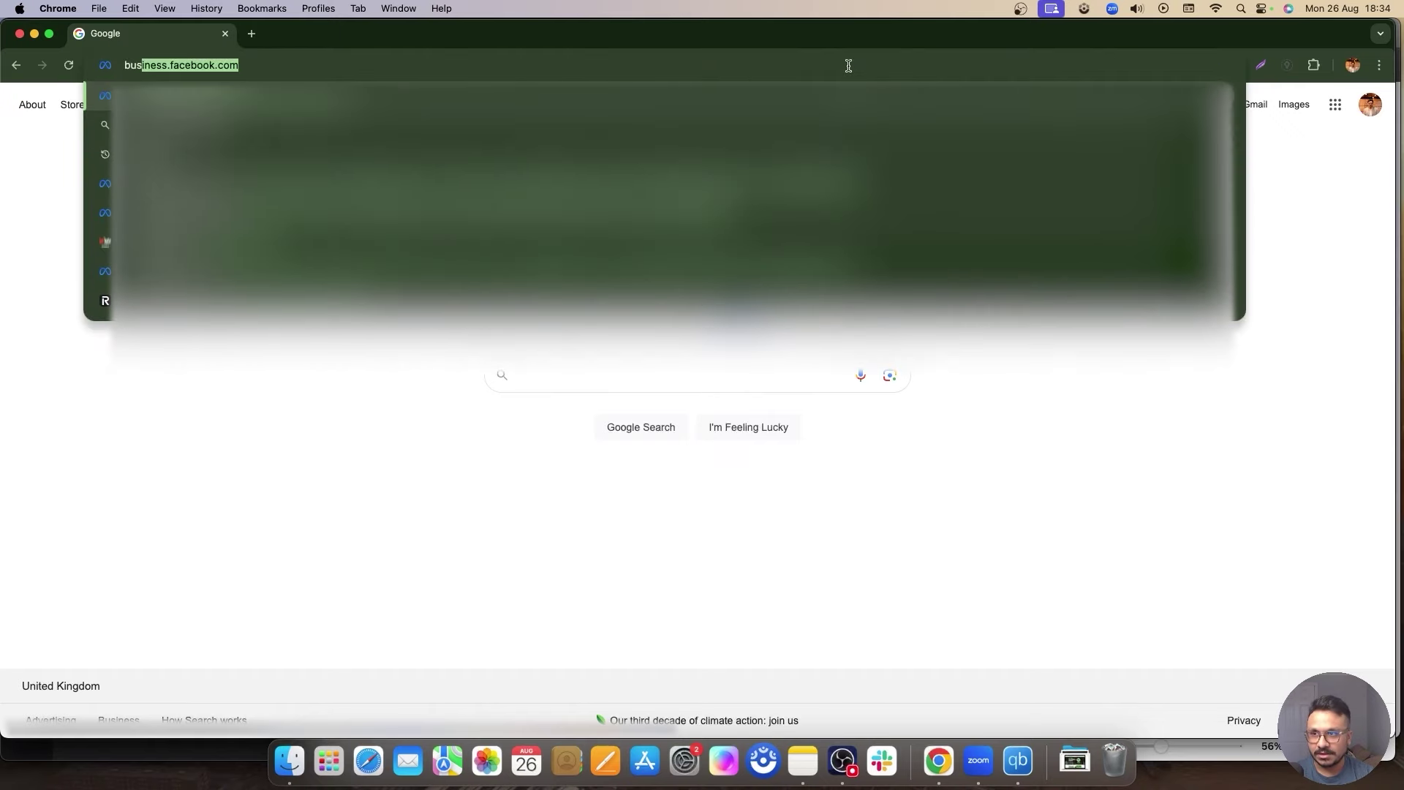
key(Return)
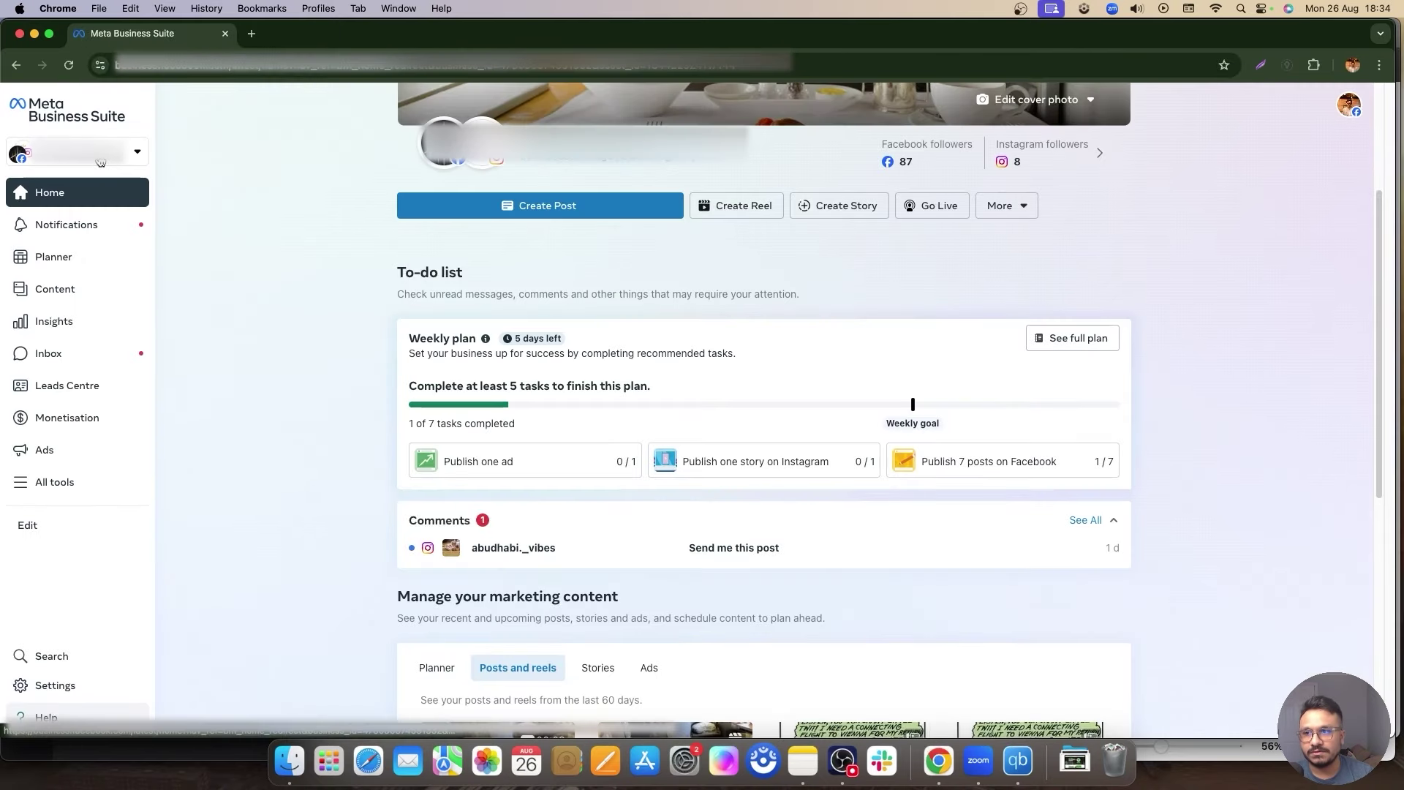
Open AshHasib's Business portfolio info and select its portfolio ID to copy.
click(100, 162)
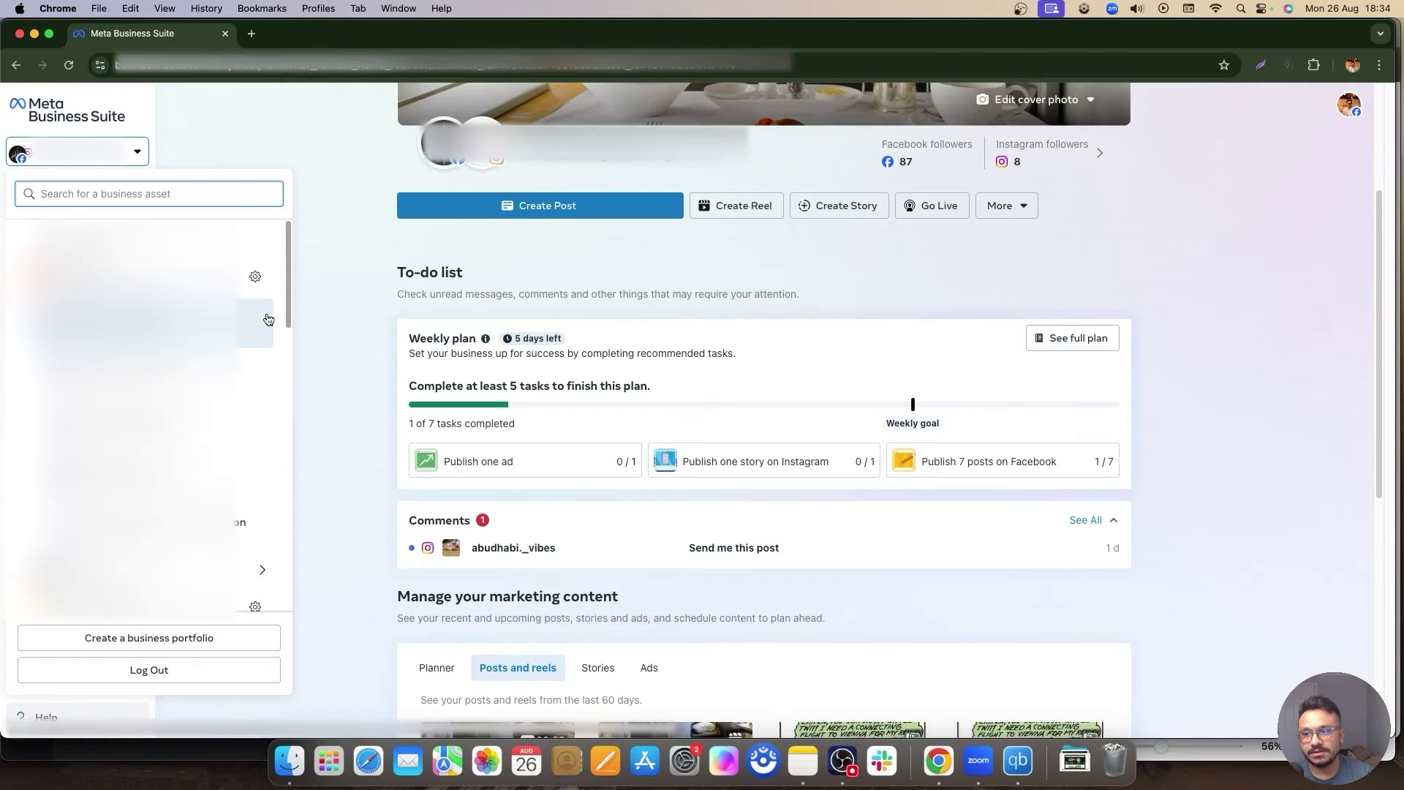
click(256, 284)
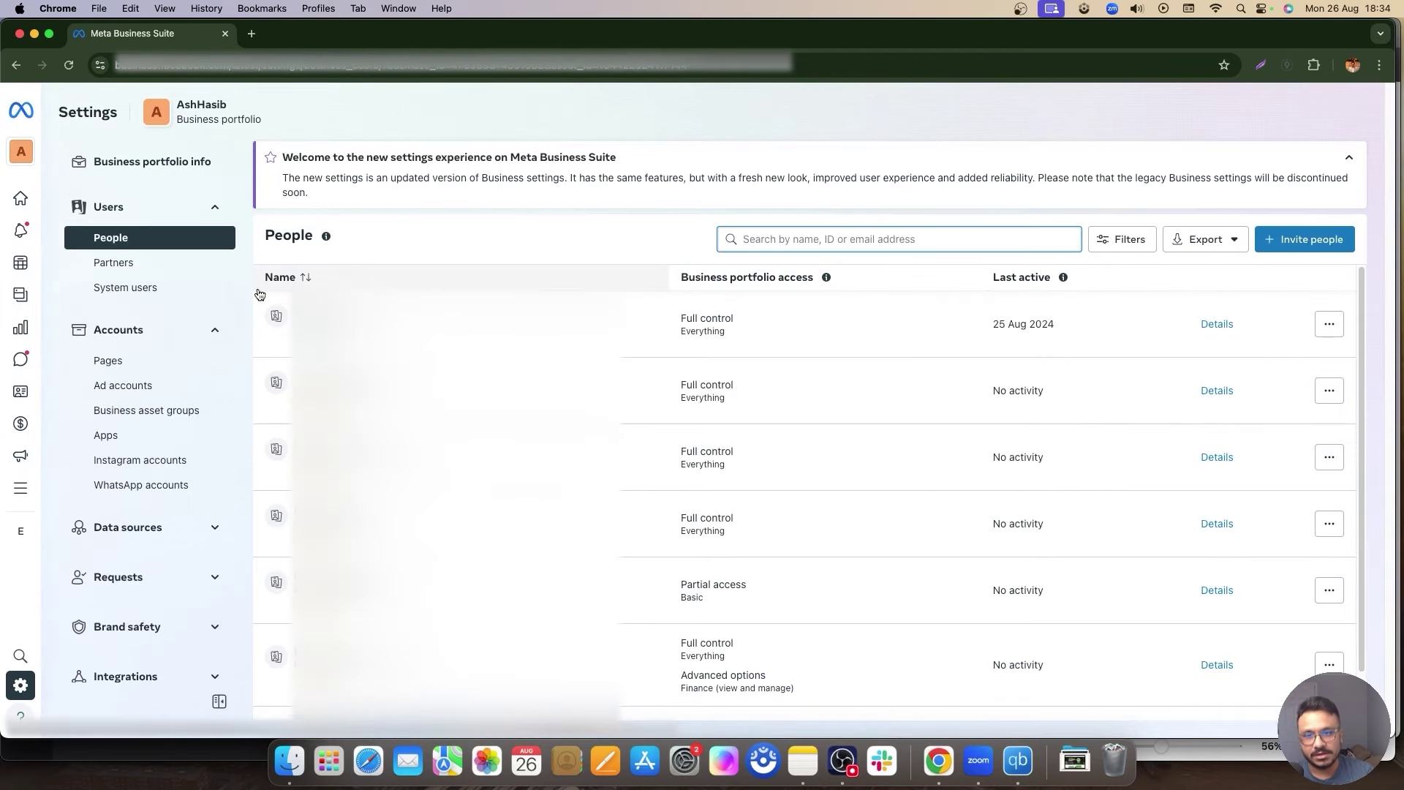
click(126, 178)
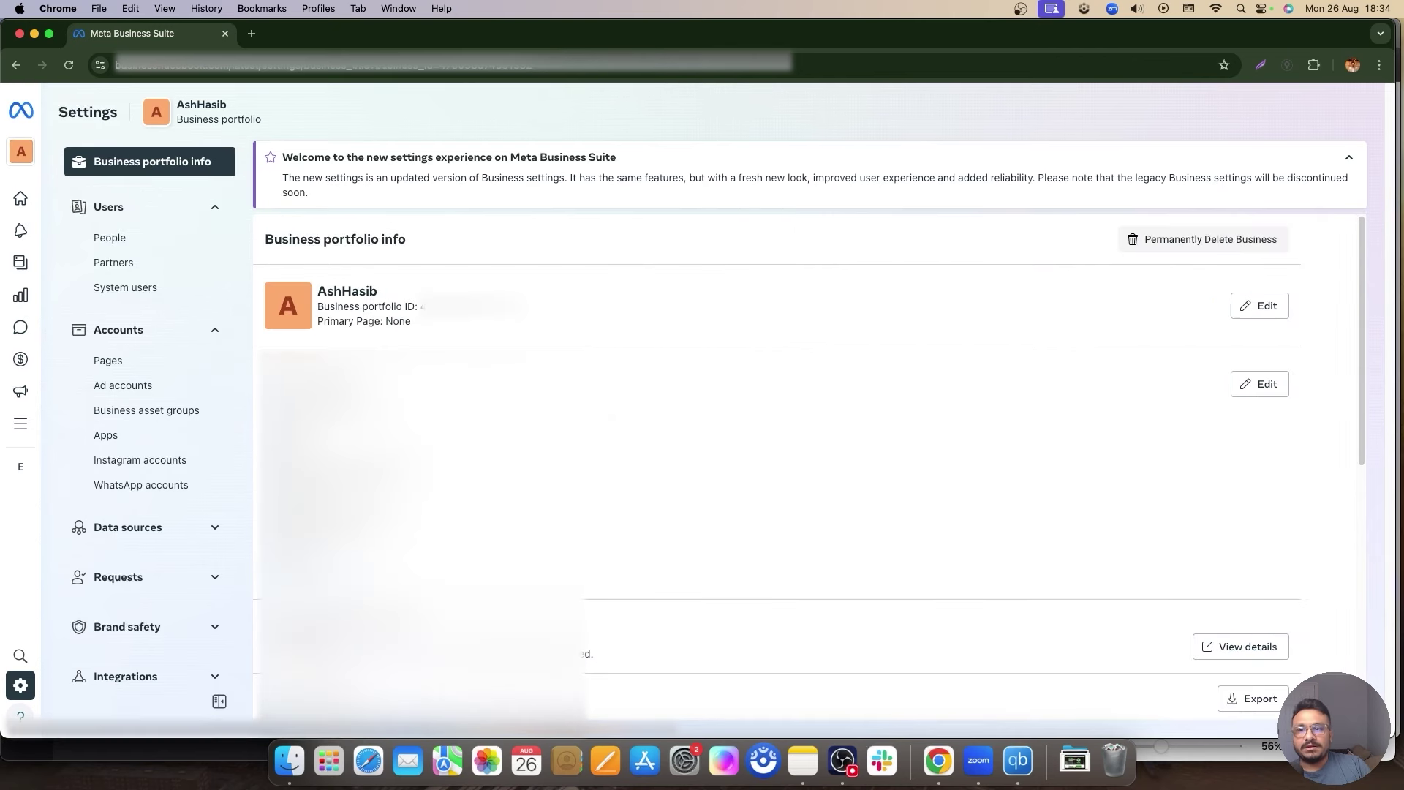
drag(415, 309, 457, 307)
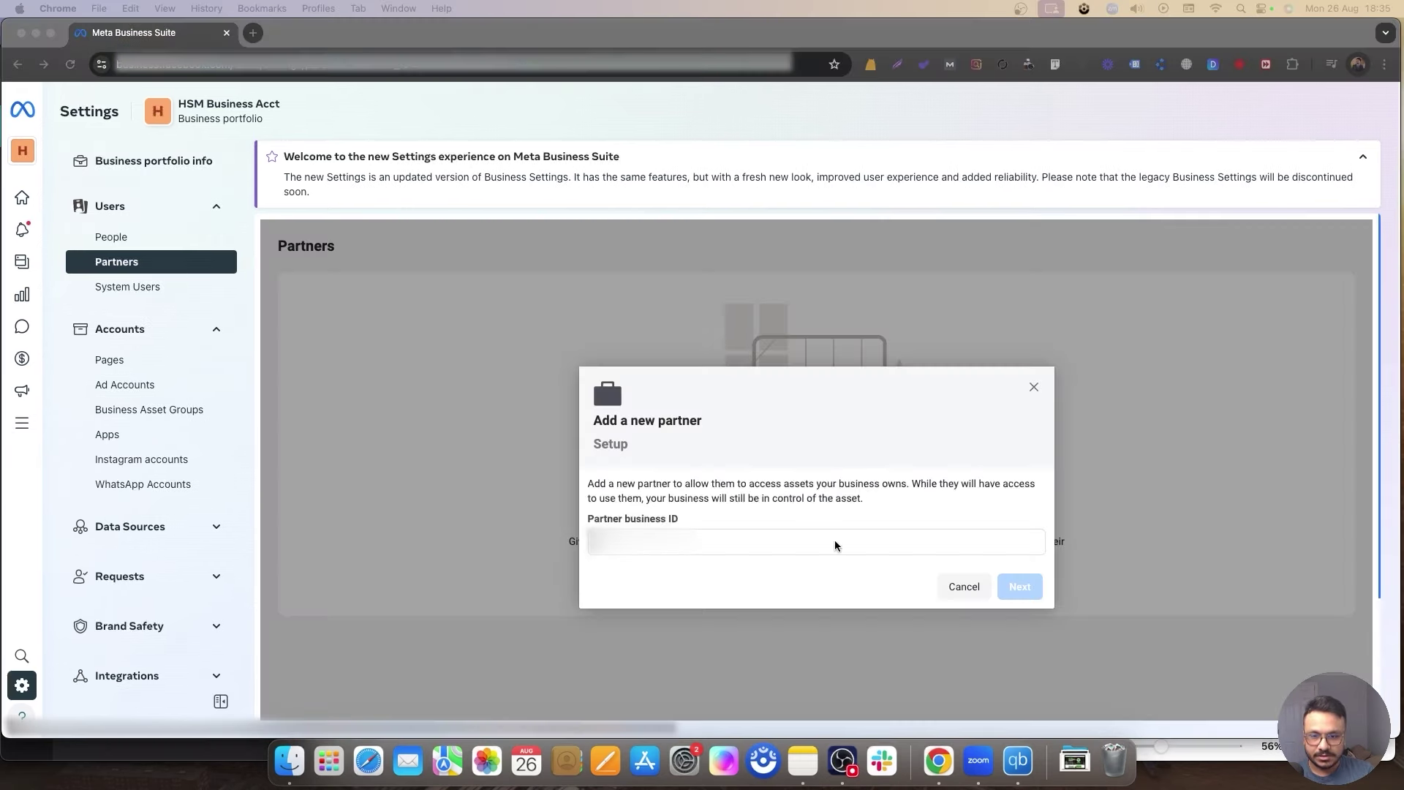
Paste AshHasib's portfolio ID as the partner business ID and continue to asset selection.
click(826, 545)
key(super+v)
click(1018, 586)
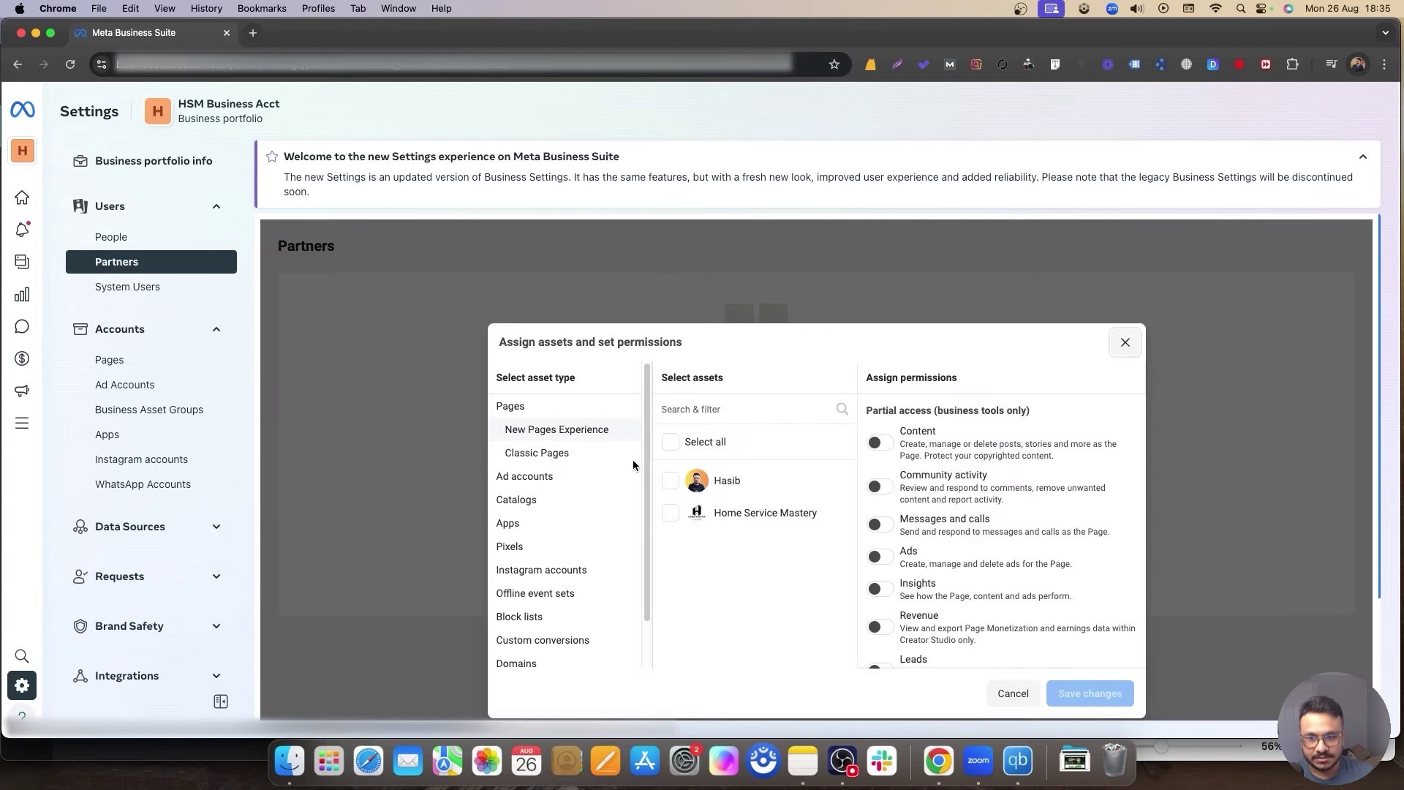
Share the Home Service Mastery Page with full control plus the Leads permission.
click(670, 513)
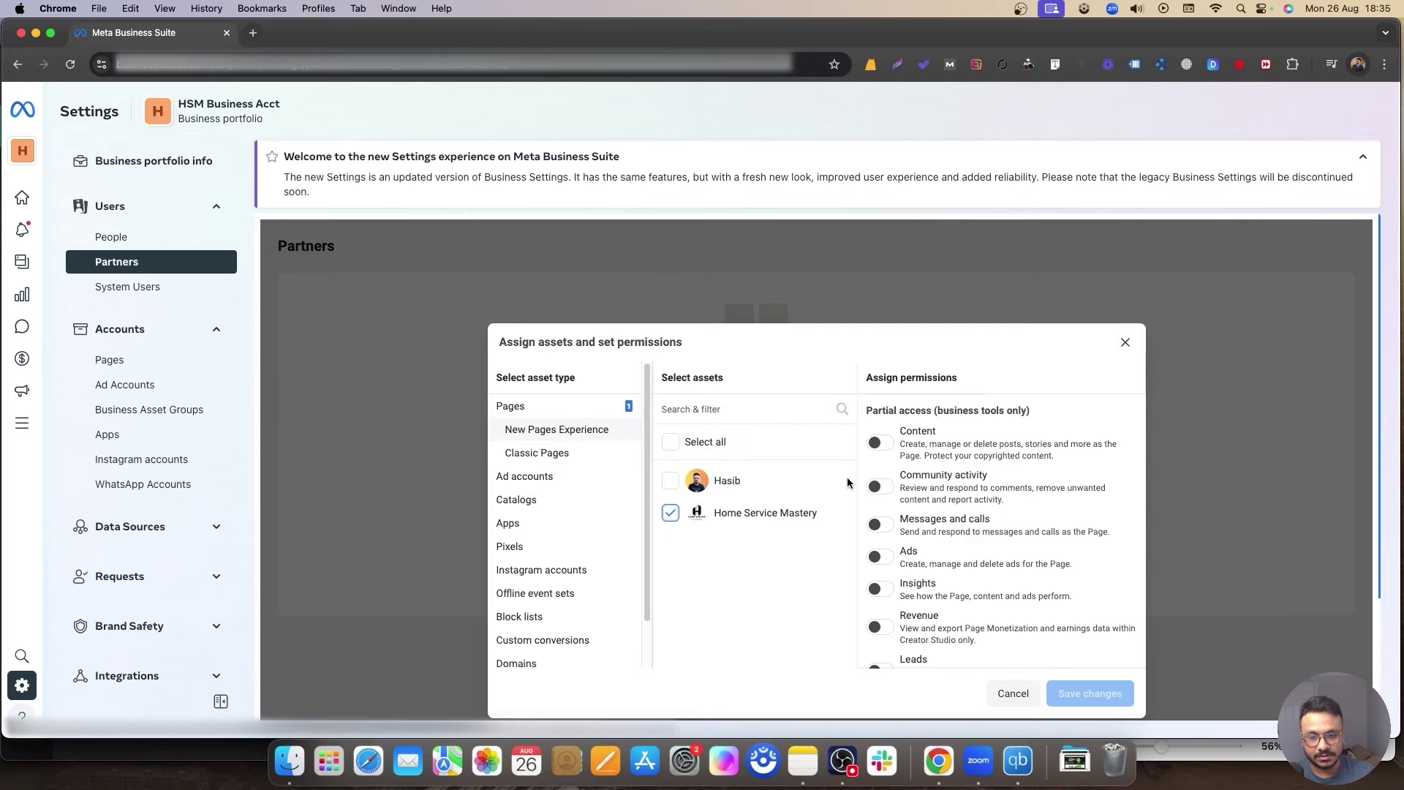
scroll(882, 483, down, 5)
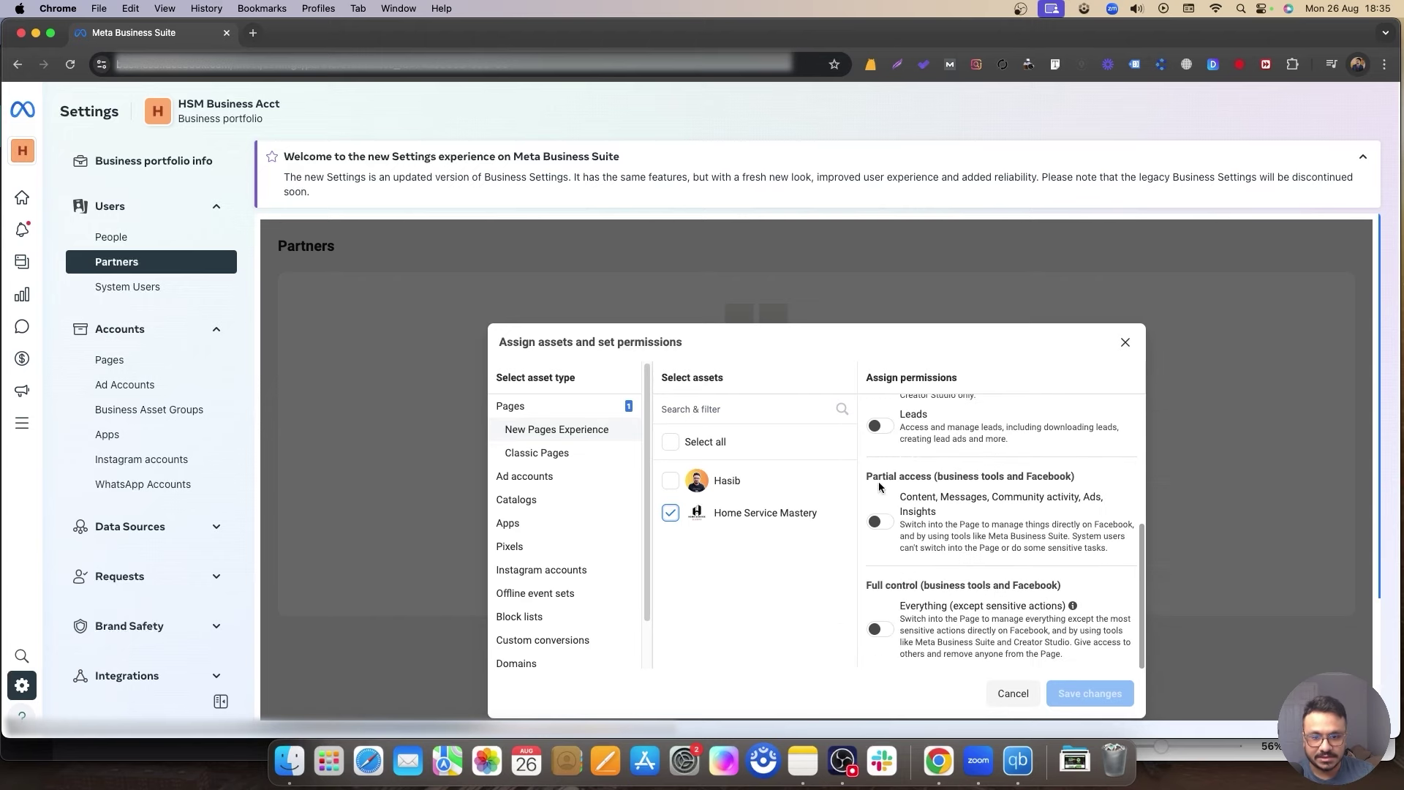
click(878, 630)
scroll(885, 571, up, 3)
click(879, 566)
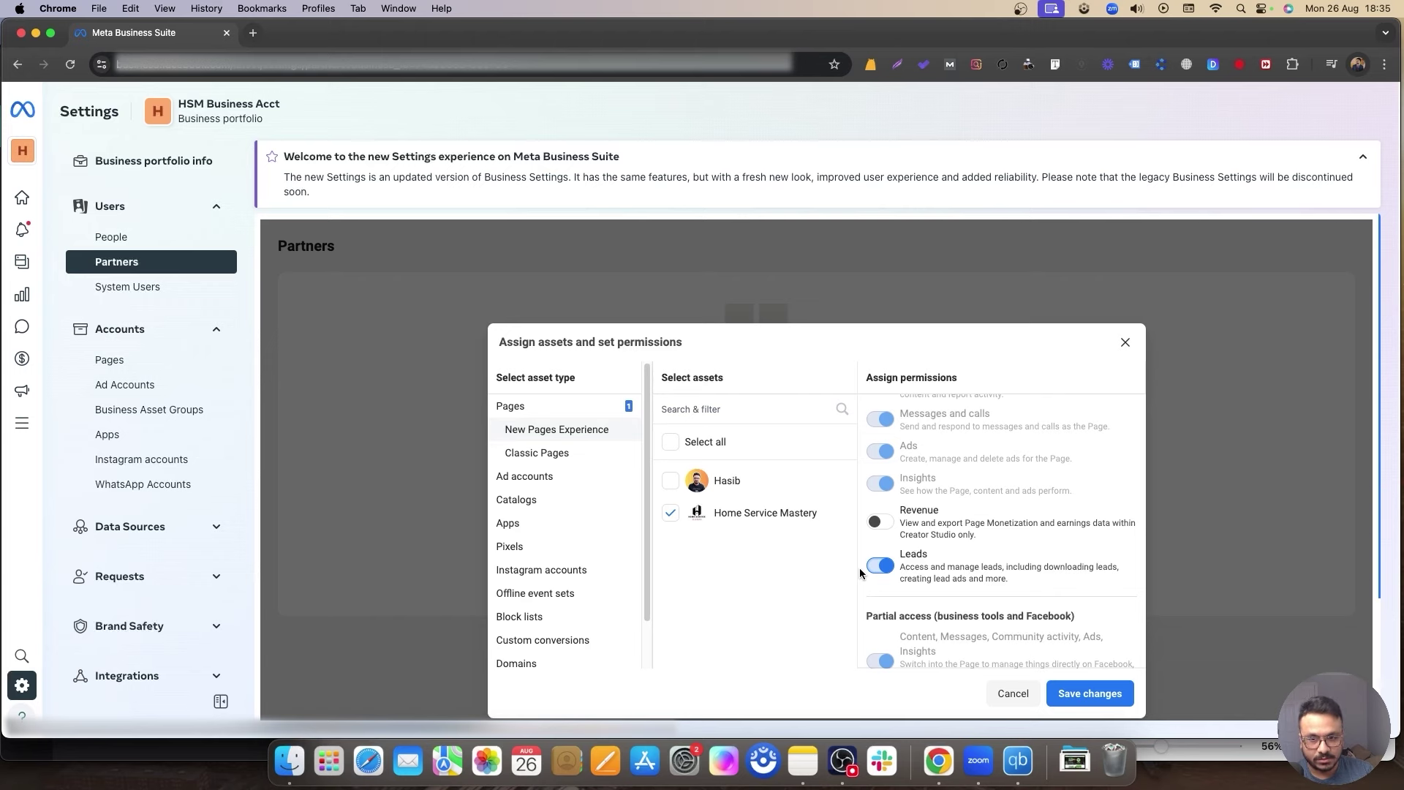
Share HSM Ad Acct with full control over the ad account.
click(555, 477)
click(673, 480)
click(881, 578)
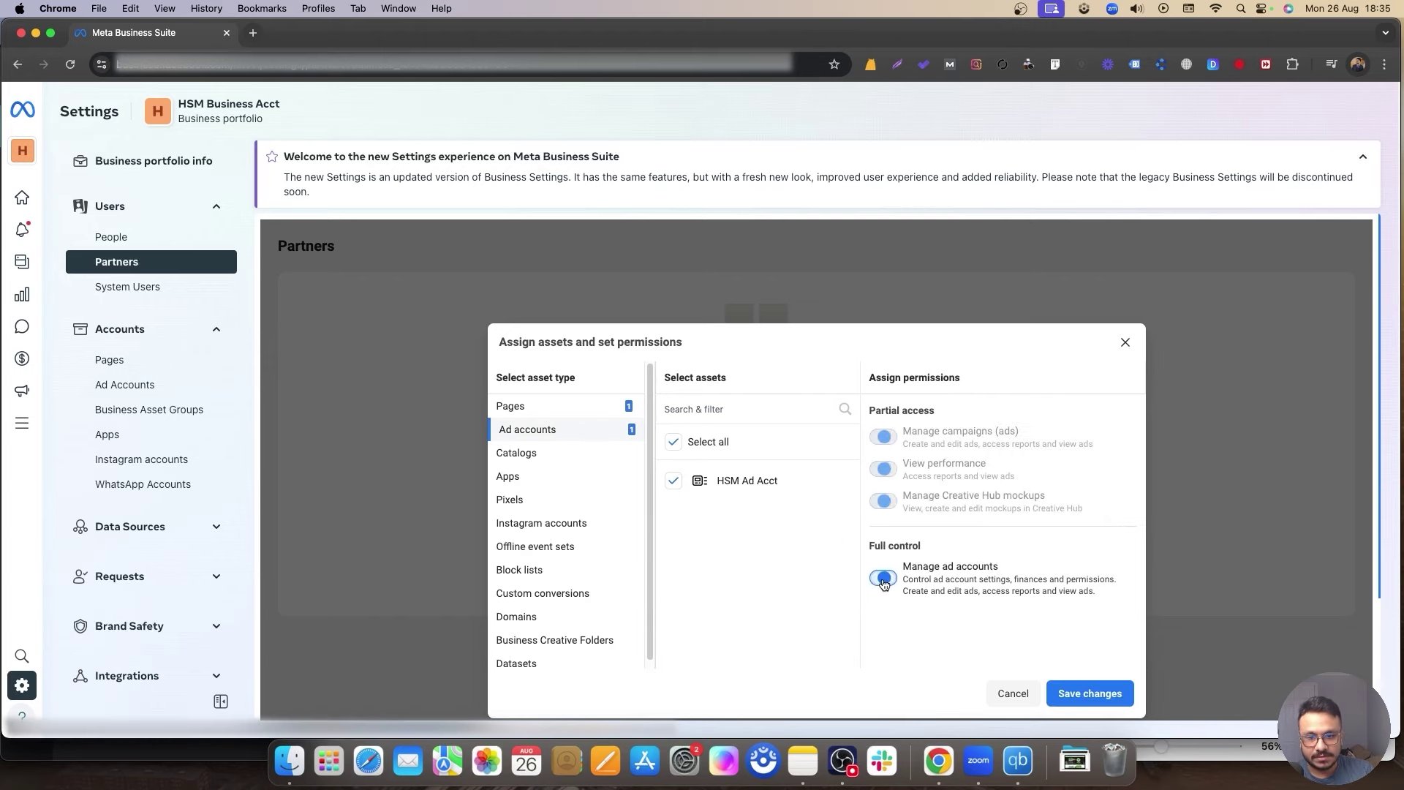
Check Instagram accounts, review the Page permissions, and save the shared assets.
click(537, 523)
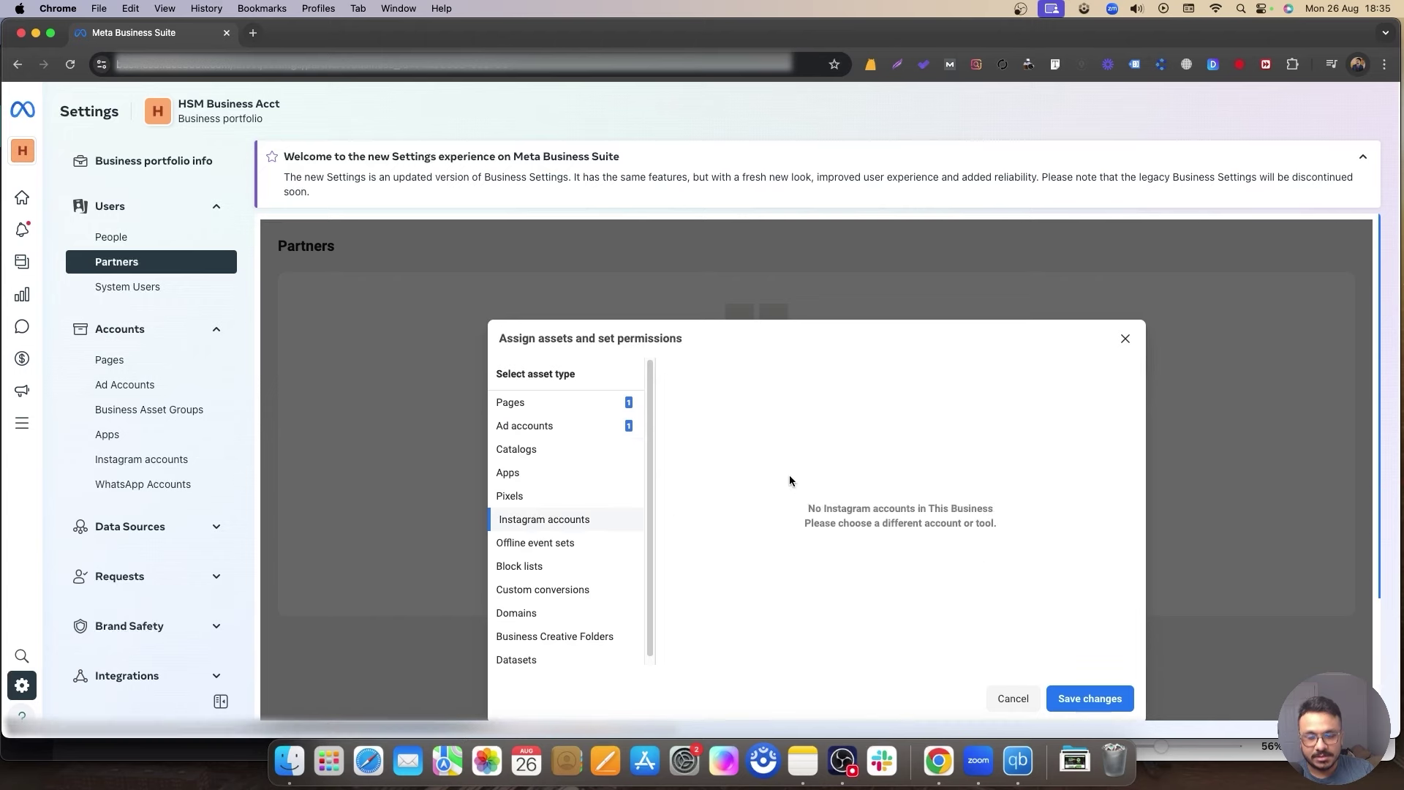
click(542, 429)
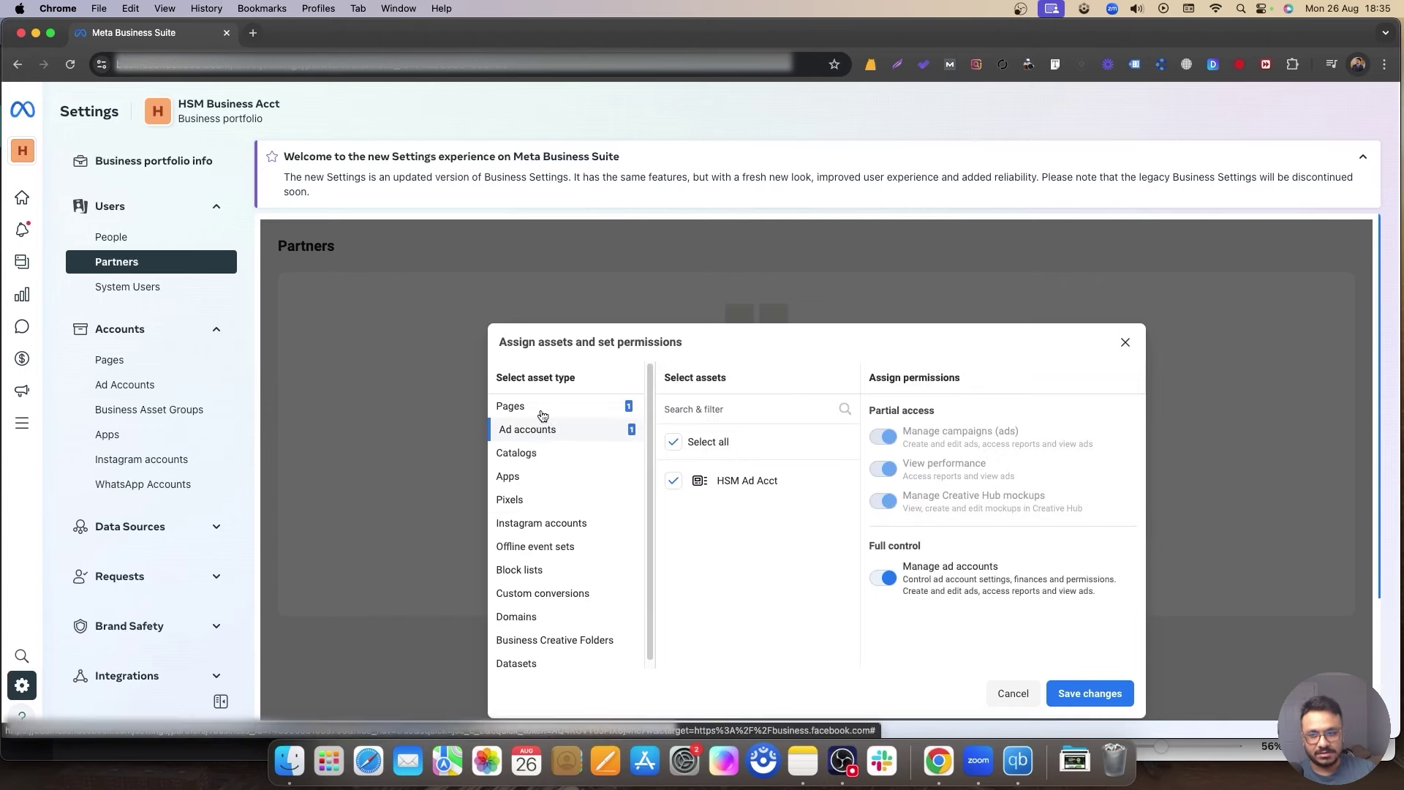
click(537, 407)
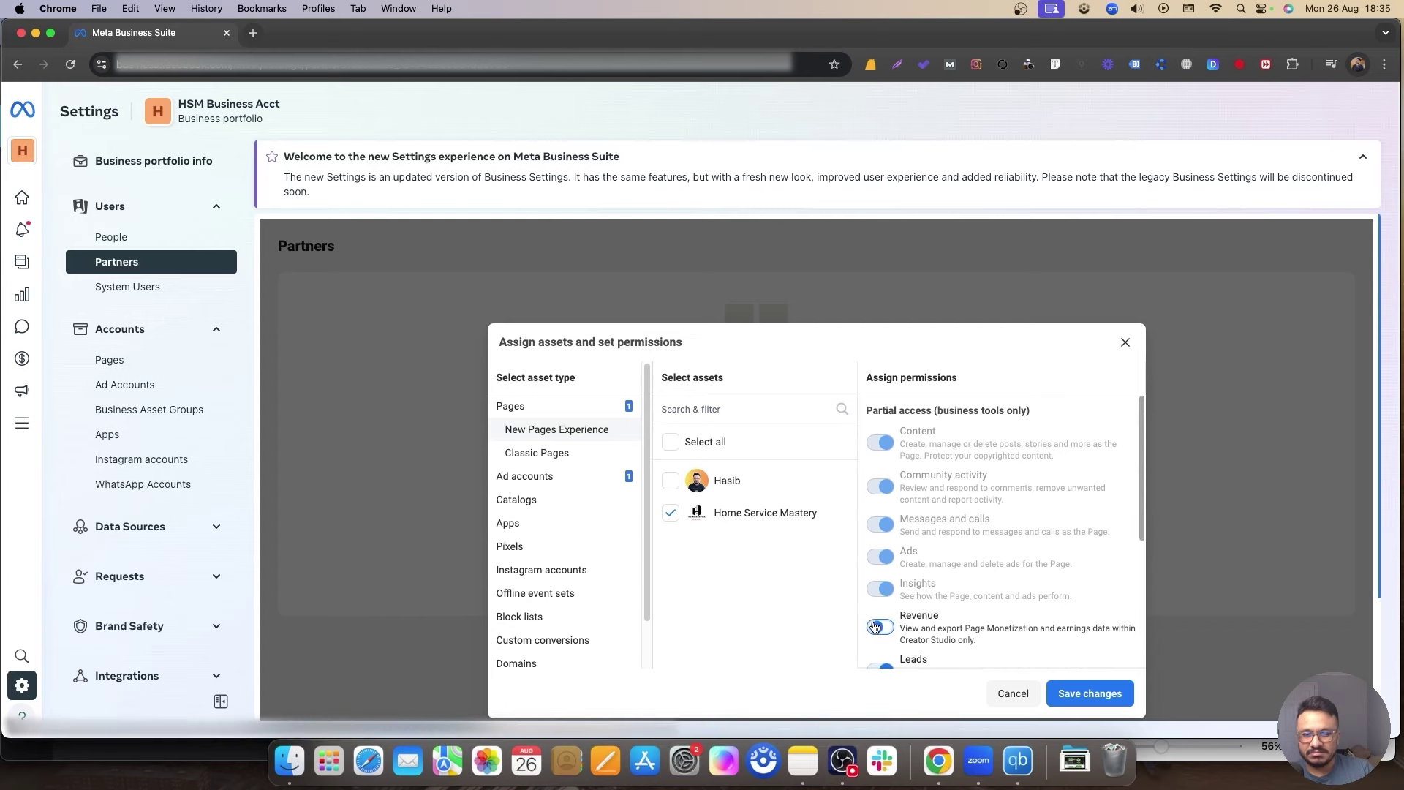
scroll(997, 528, down, 4)
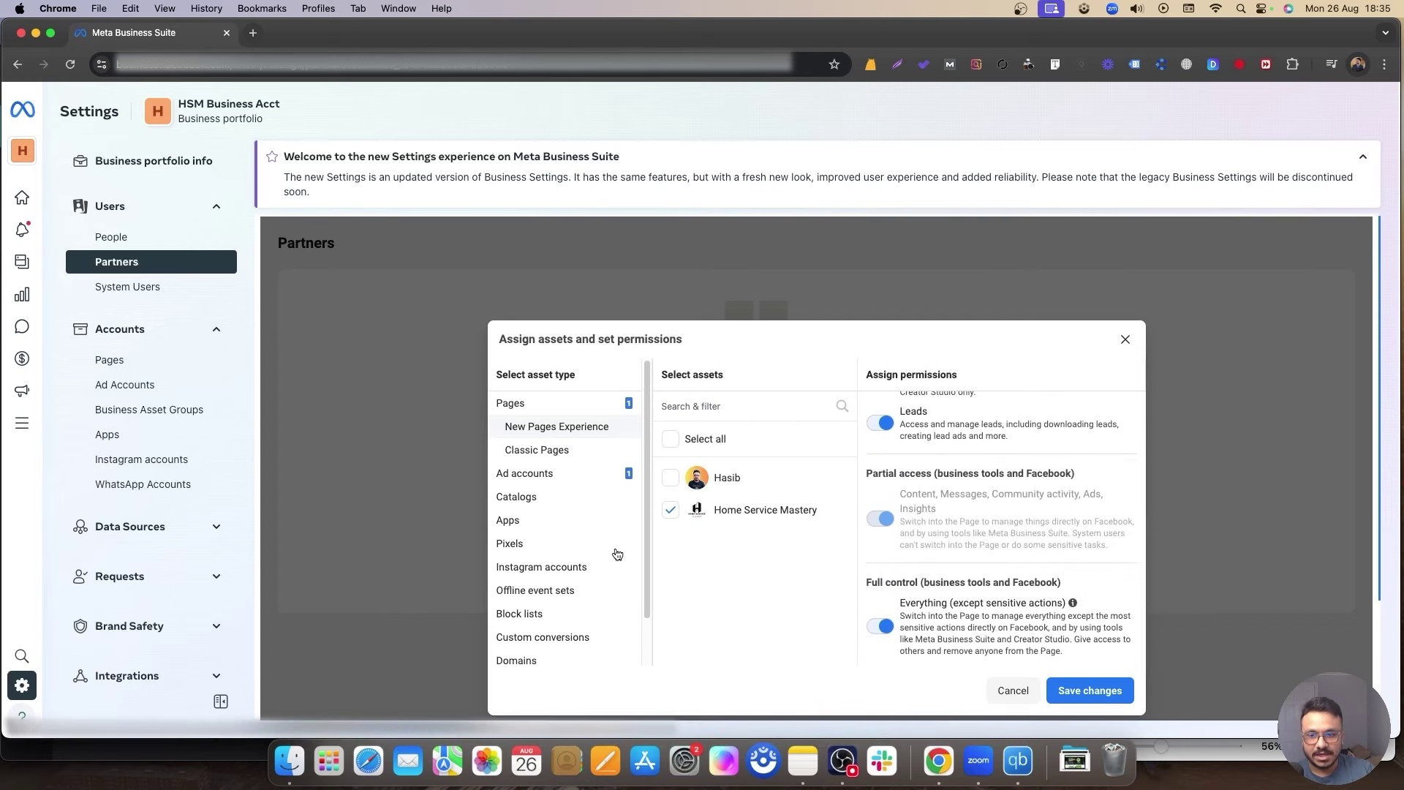
click(1066, 701)
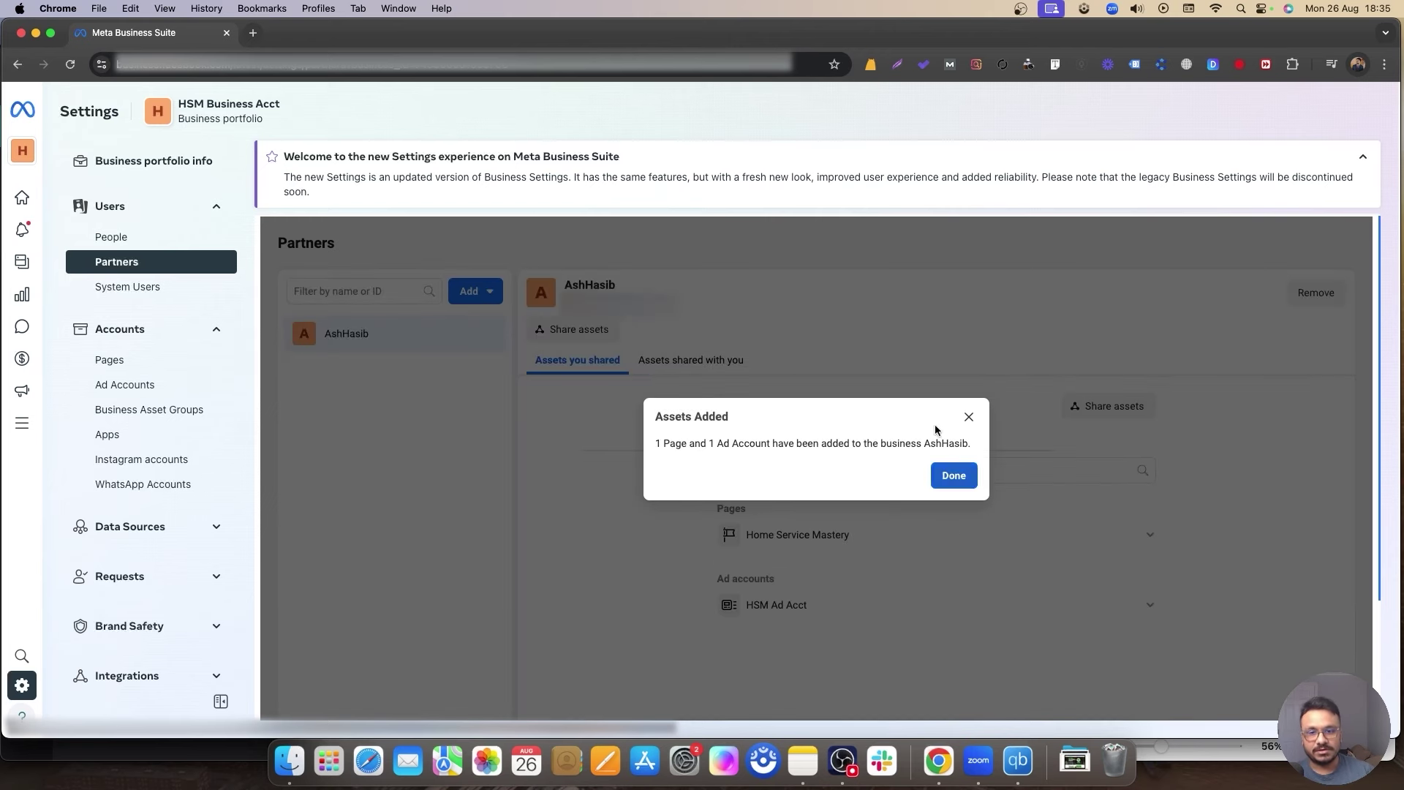
click(936, 475)
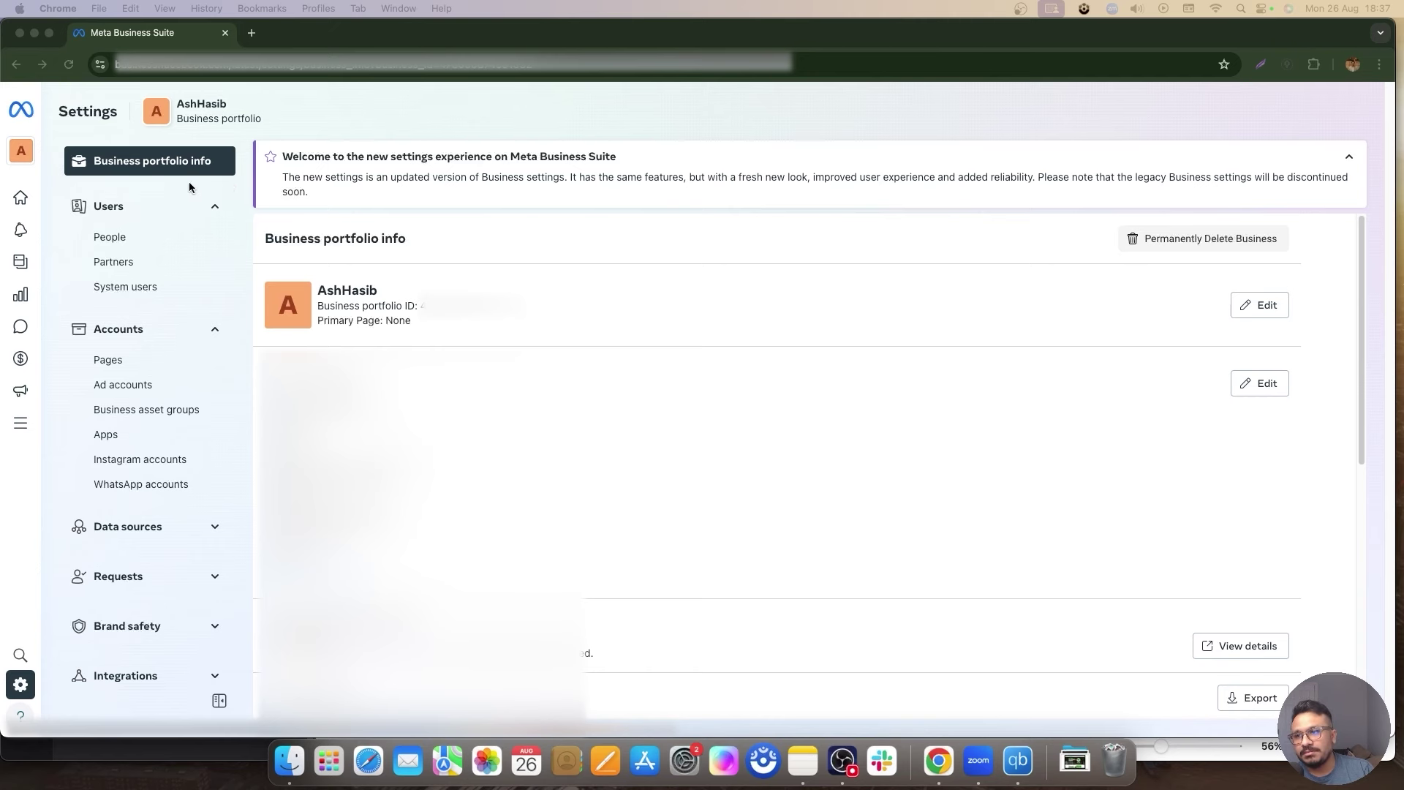
Check the assets HSM Business Acct shared under Partners, then open the People list.
click(118, 260)
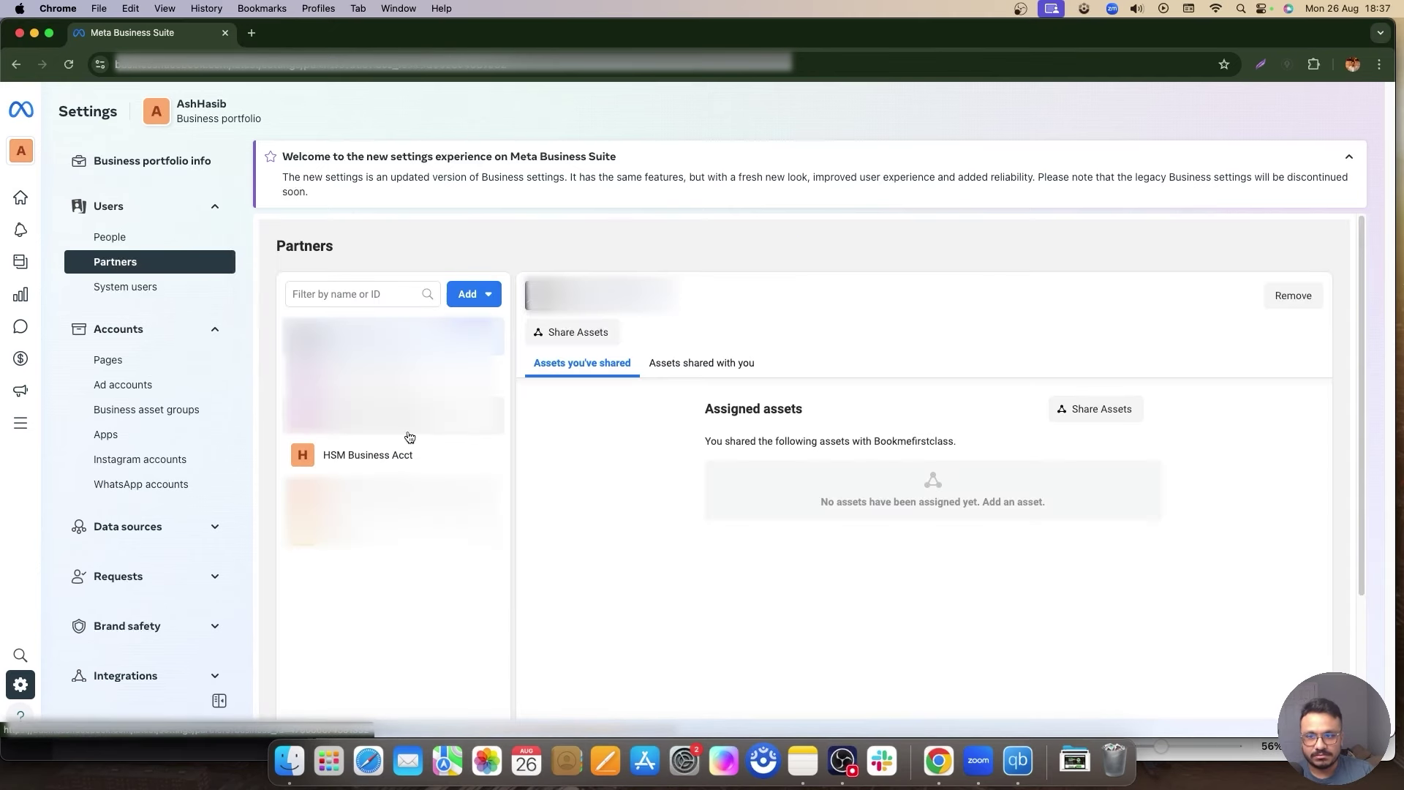
click(355, 468)
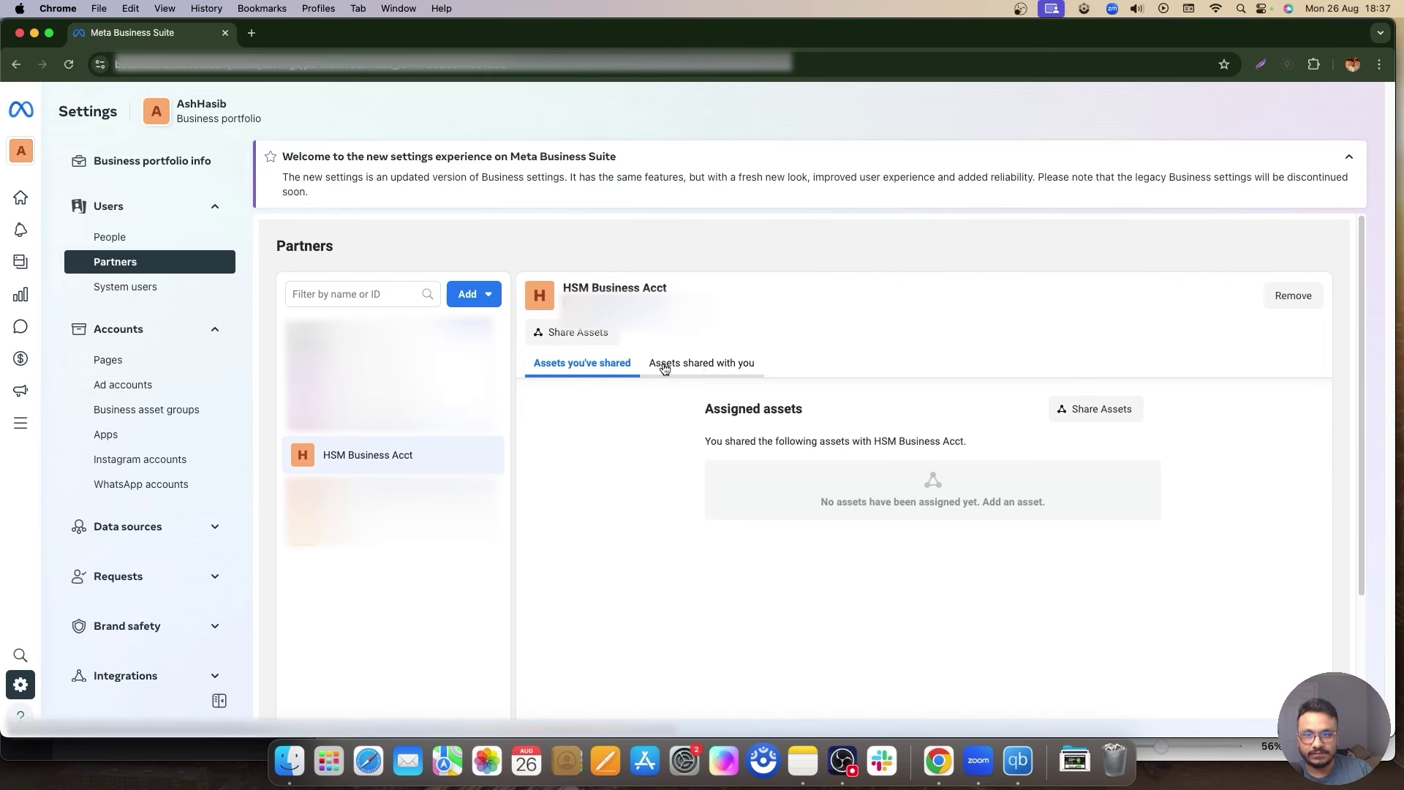
click(702, 365)
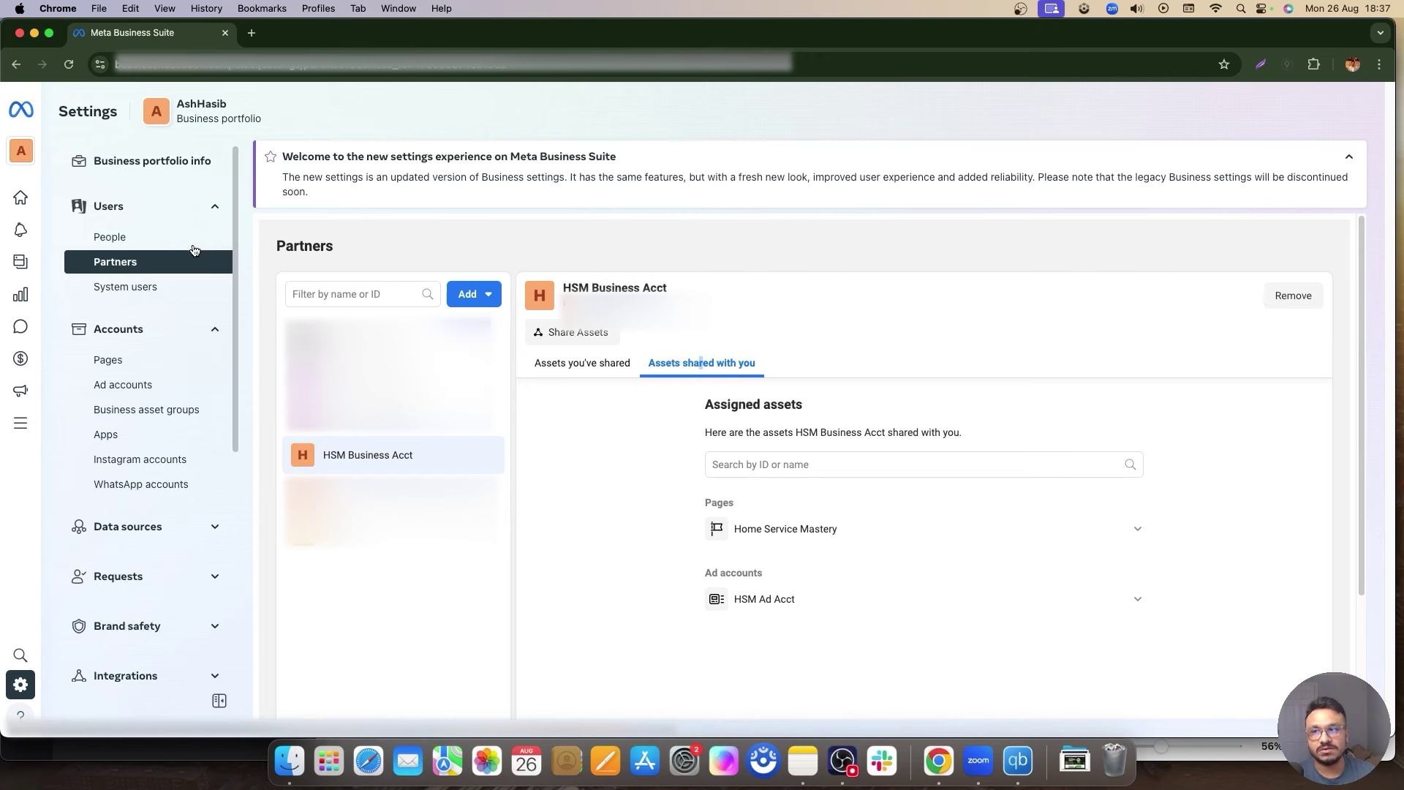
click(129, 241)
scroll(502, 492, down, 2)
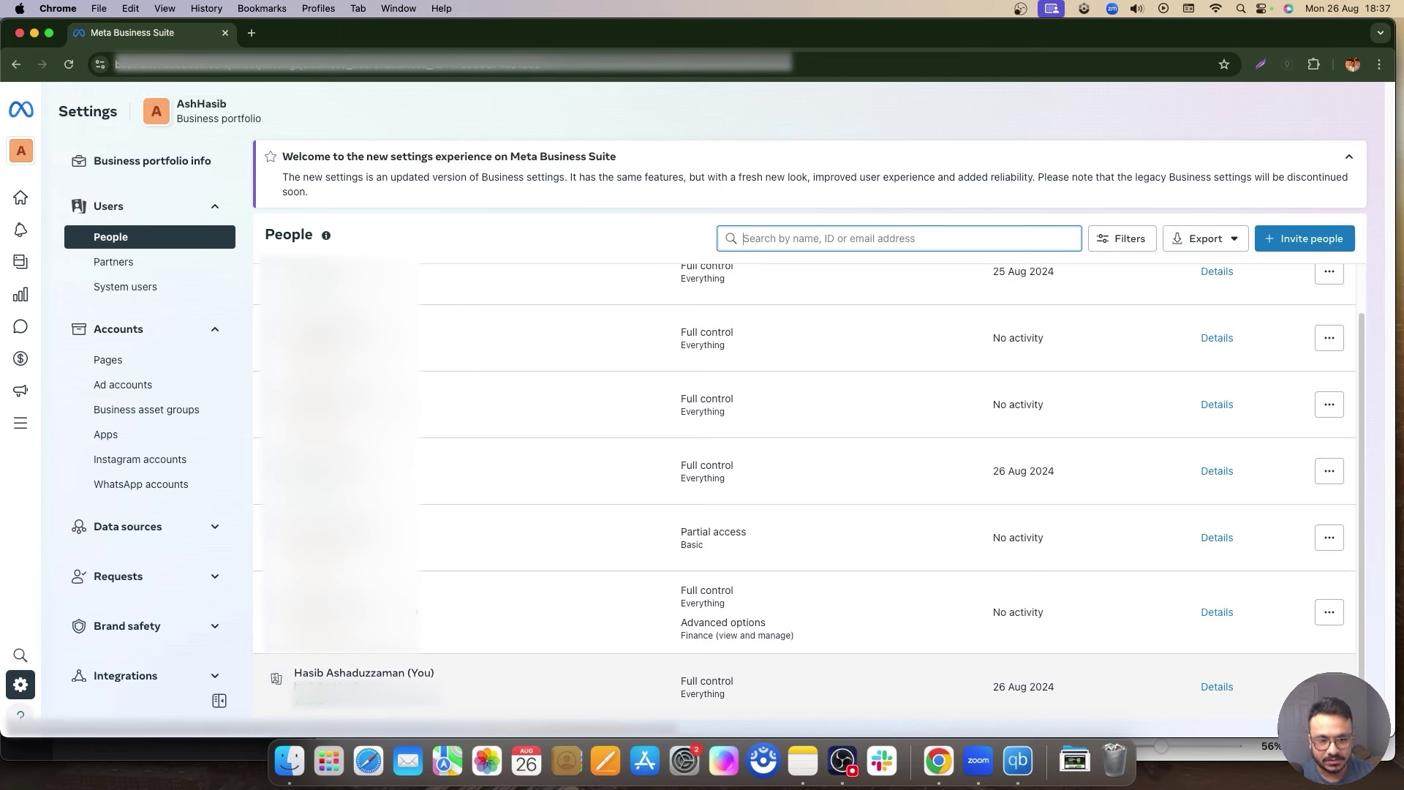
Assign yourself the Home Service Mastery page with partial access and the Leads permission.
click(1329, 687)
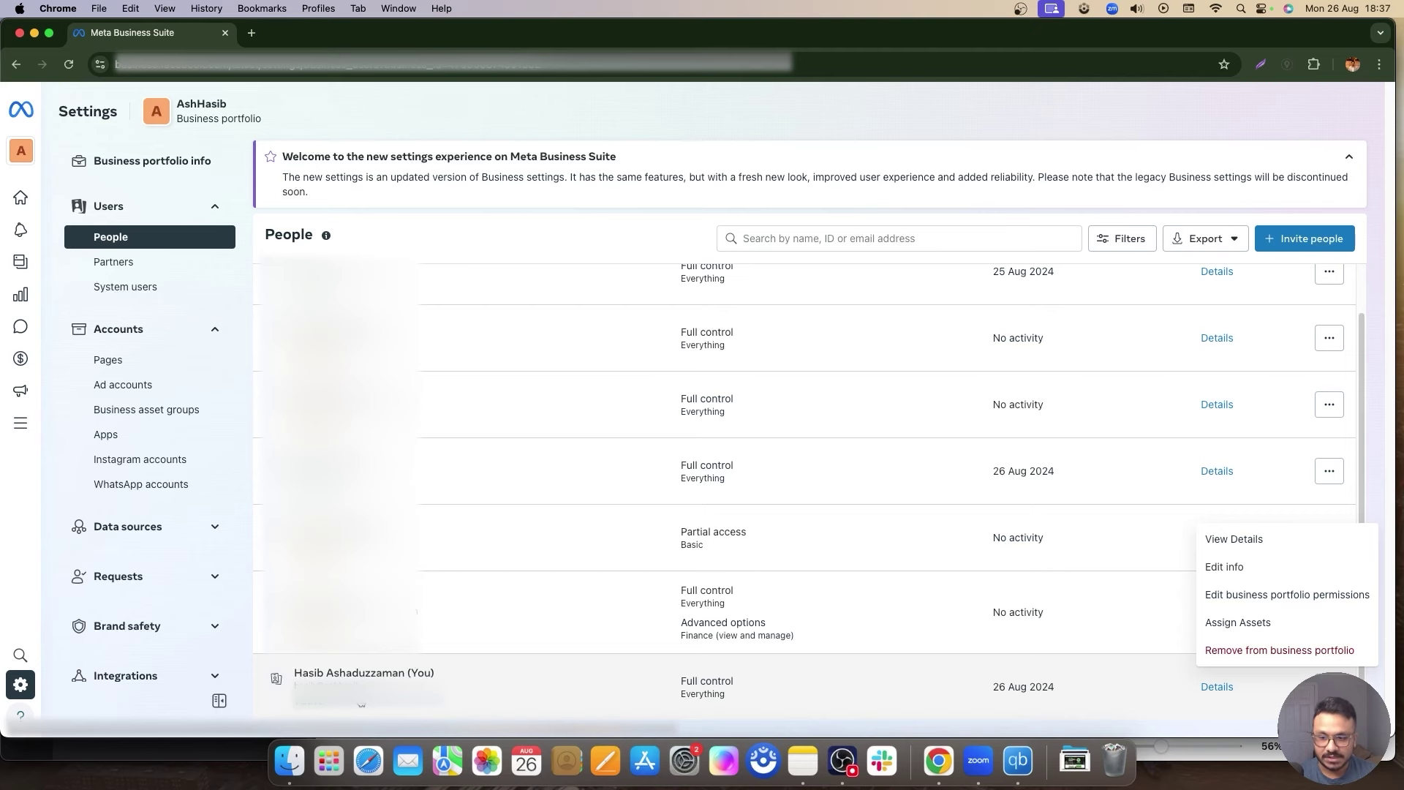
click(1253, 624)
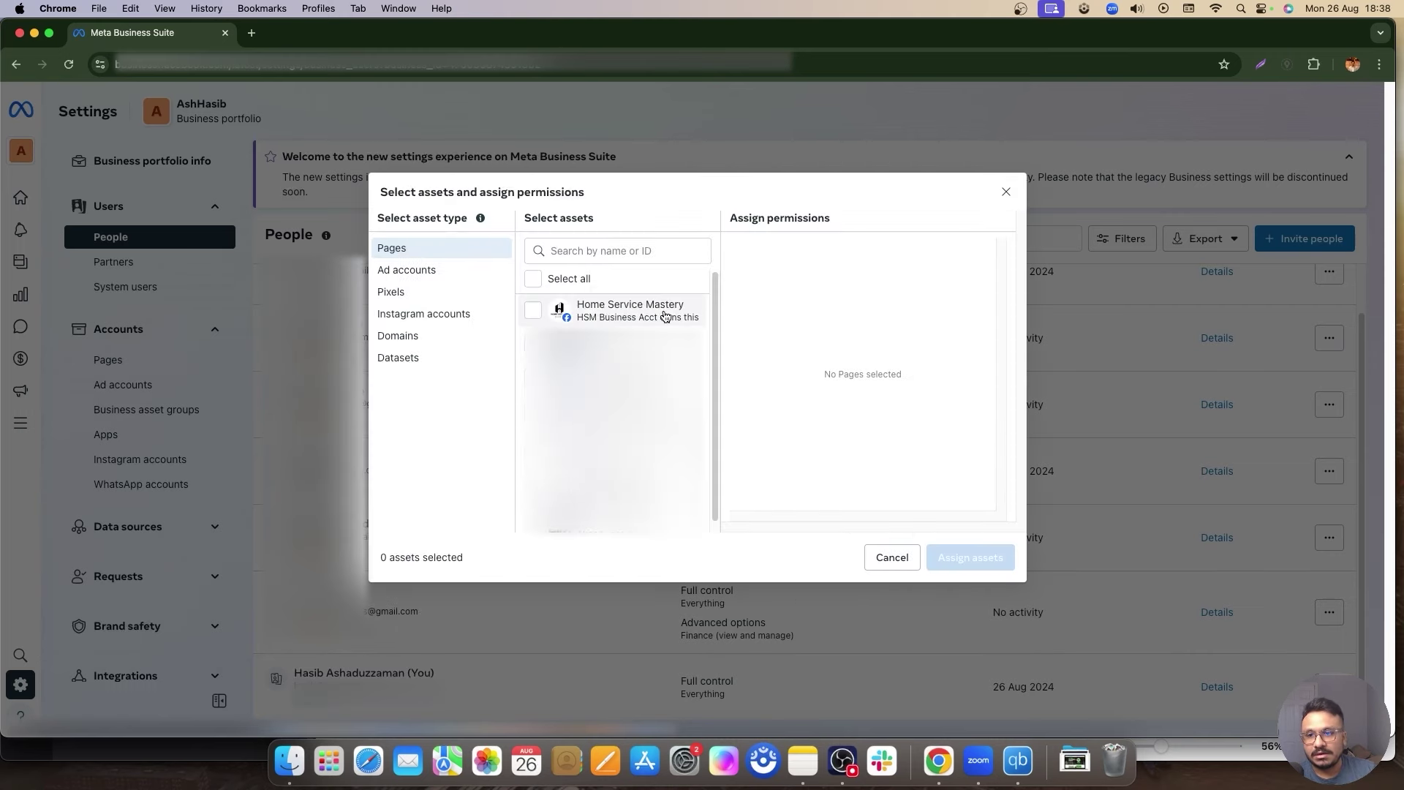
click(558, 310)
scroll(763, 476, down, 5)
click(742, 343)
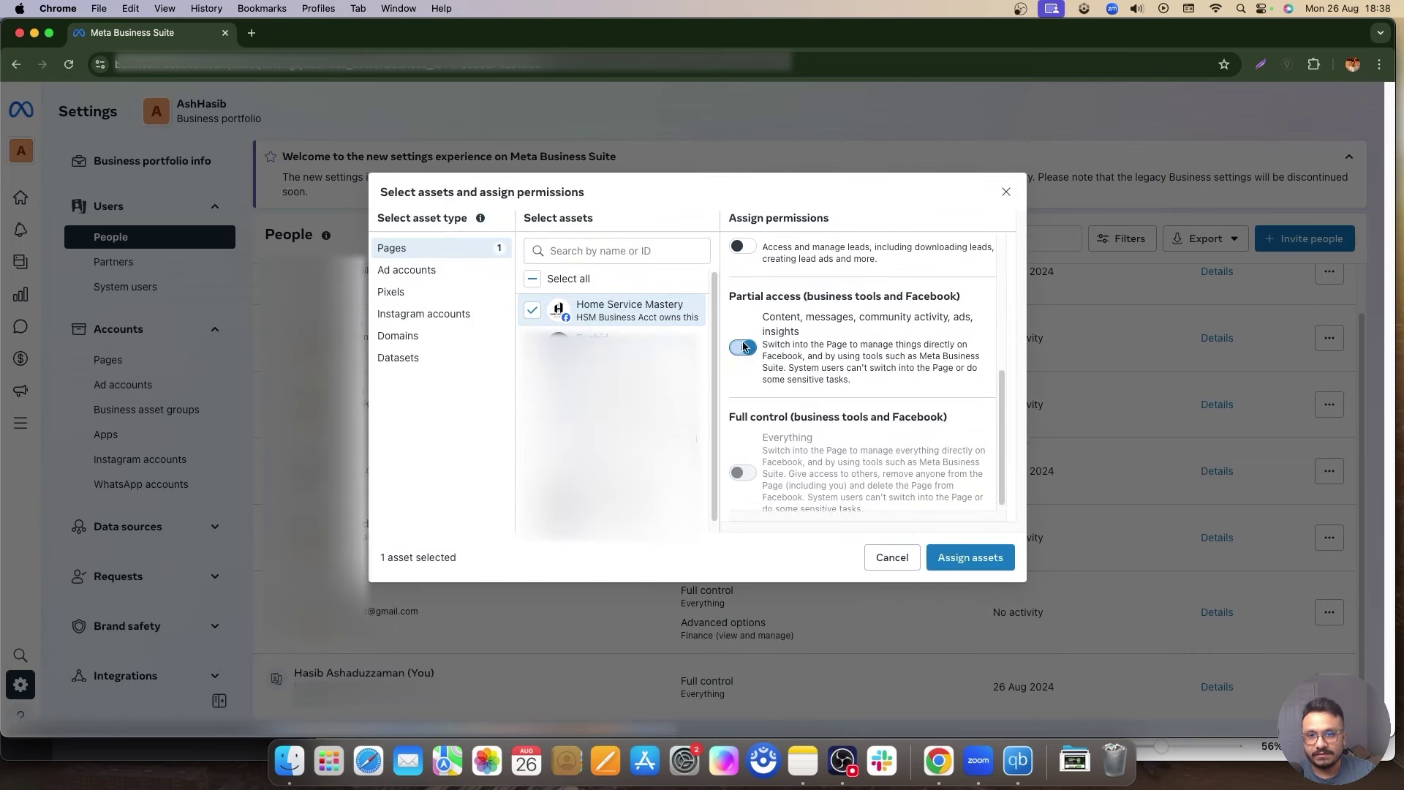
scroll(742, 344, up, 2)
click(743, 336)
Add HSM Ad Acct with full control and confirm the asset assignment.
scroll(761, 366, down, 2)
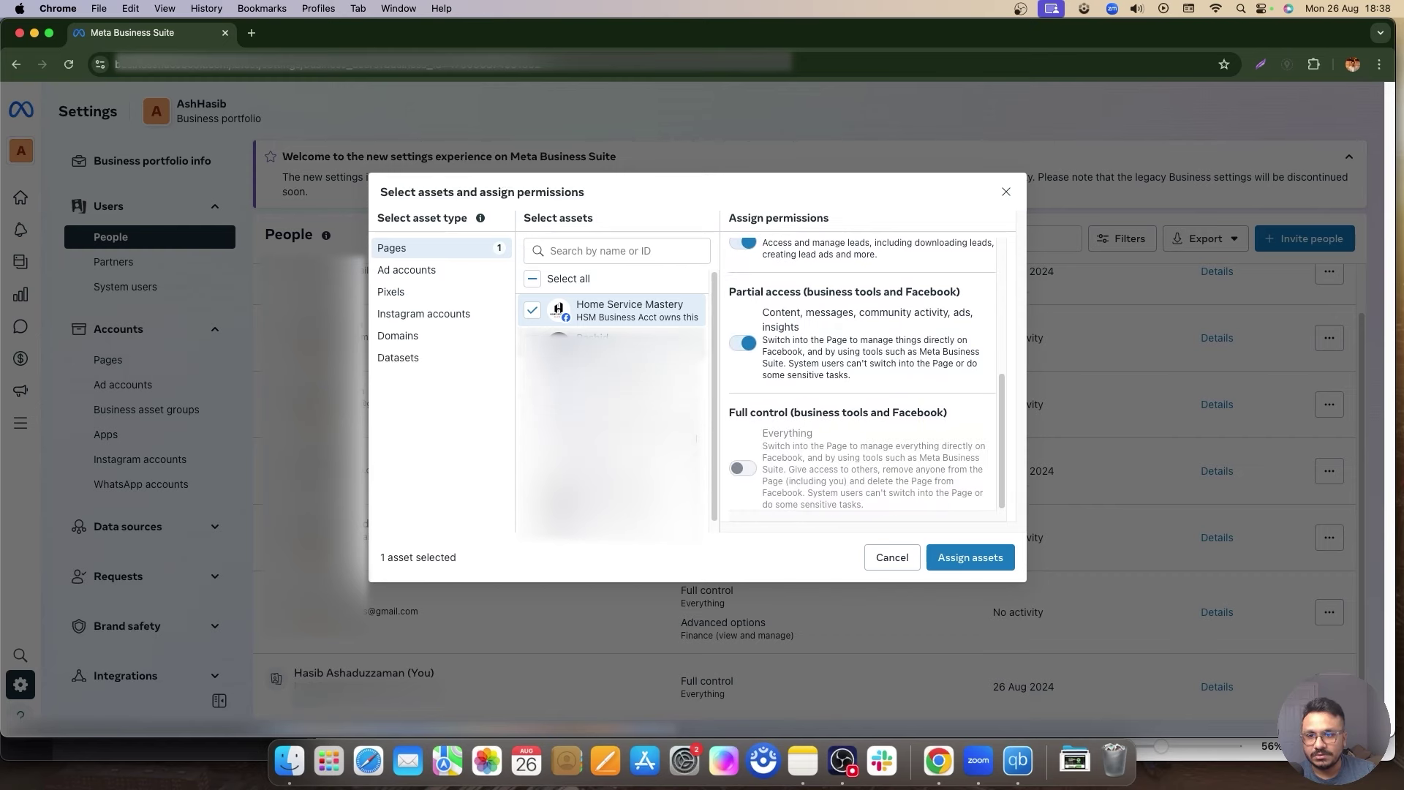
scroll(552, 311, down, 1)
click(422, 276)
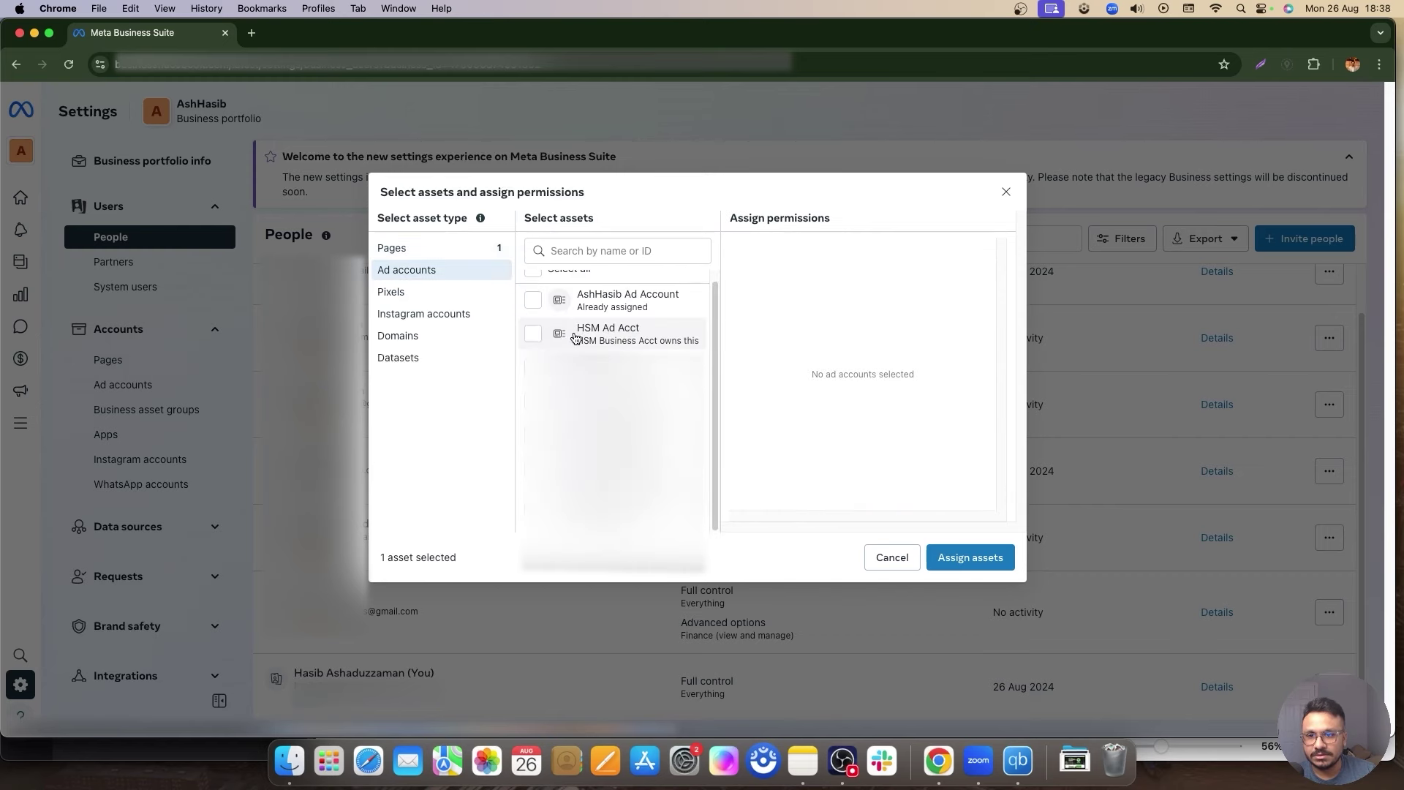
scroll(541, 336, up, 1)
click(539, 345)
click(744, 413)
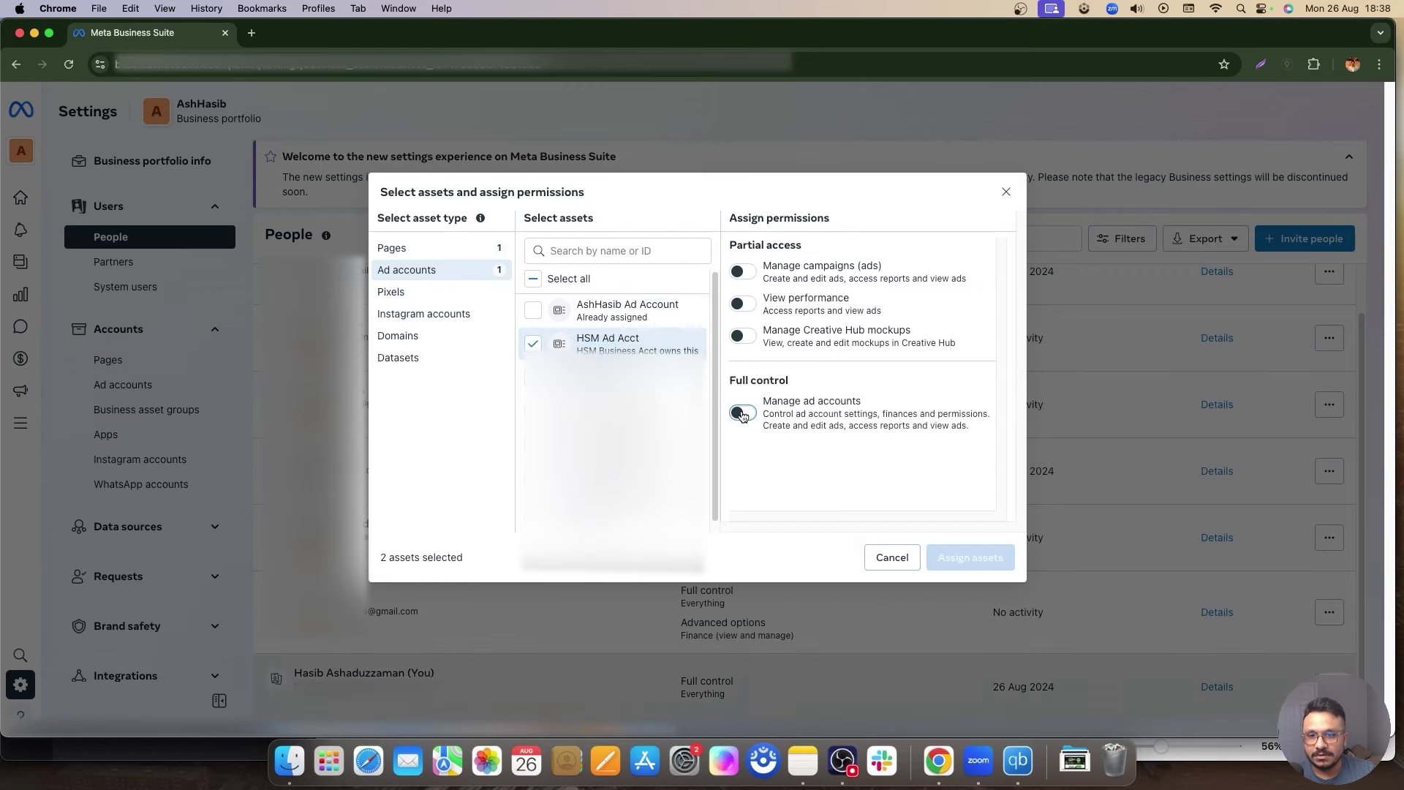
click(990, 560)
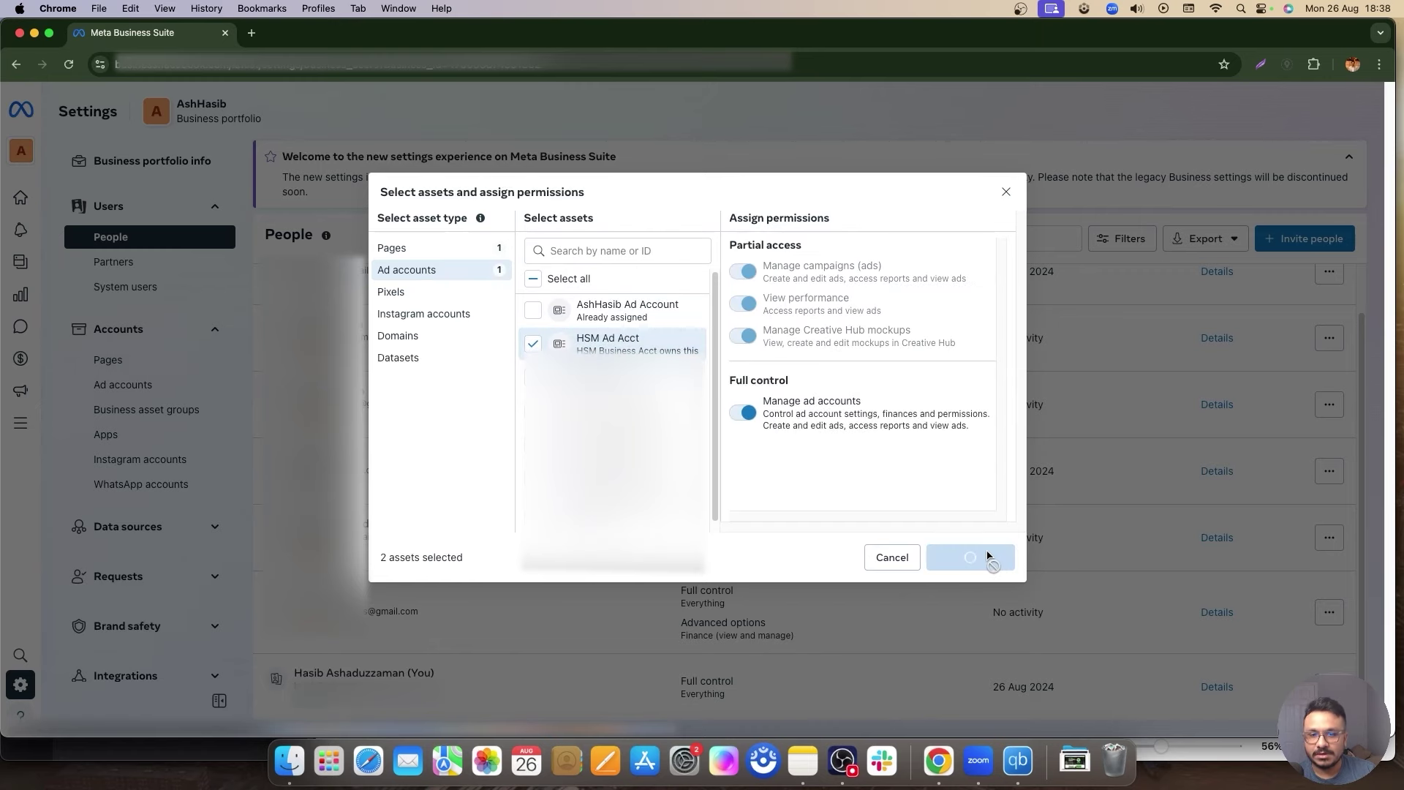
click(878, 491)
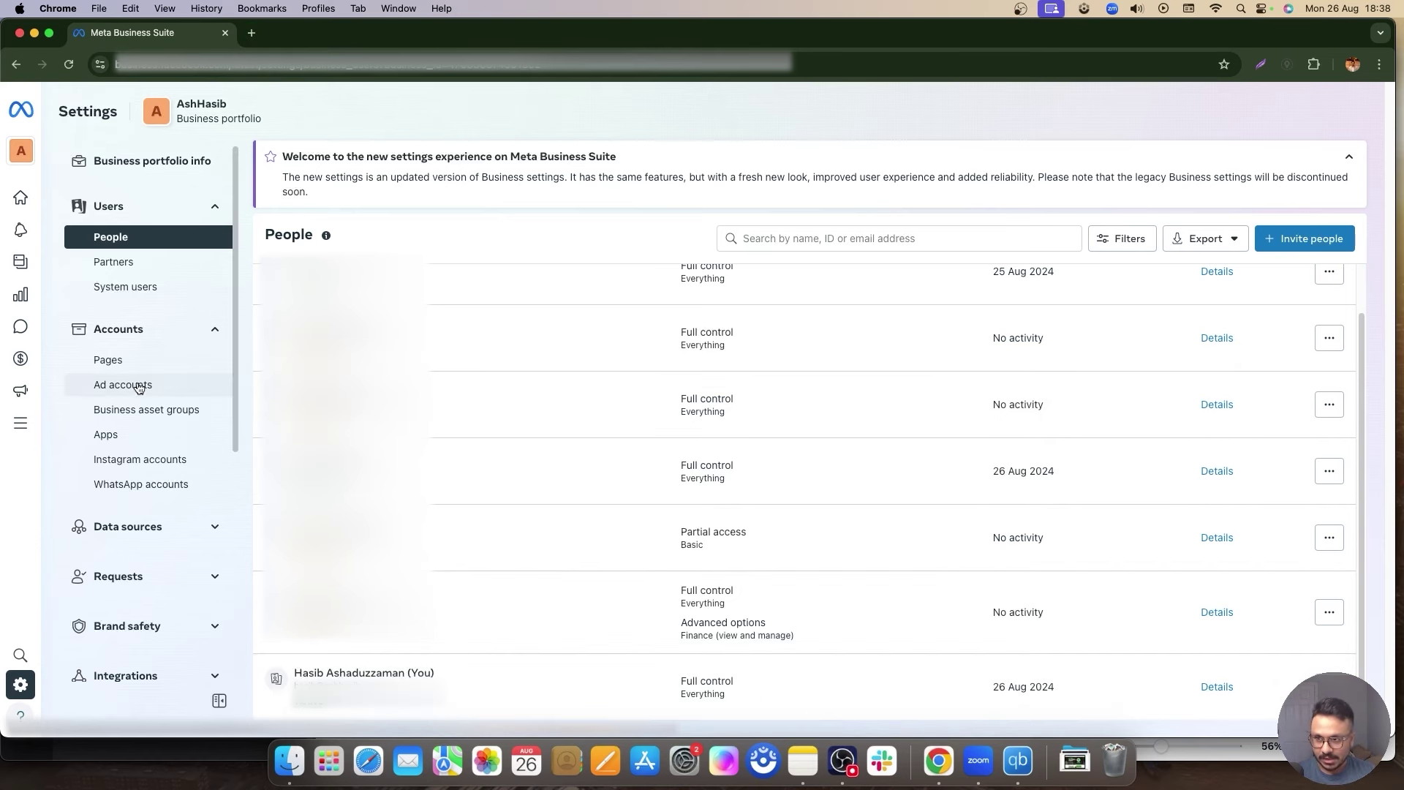
Open HSM Ad Acct in Ads Manager from Ad accounts and dismiss the payment-method notice.
click(143, 392)
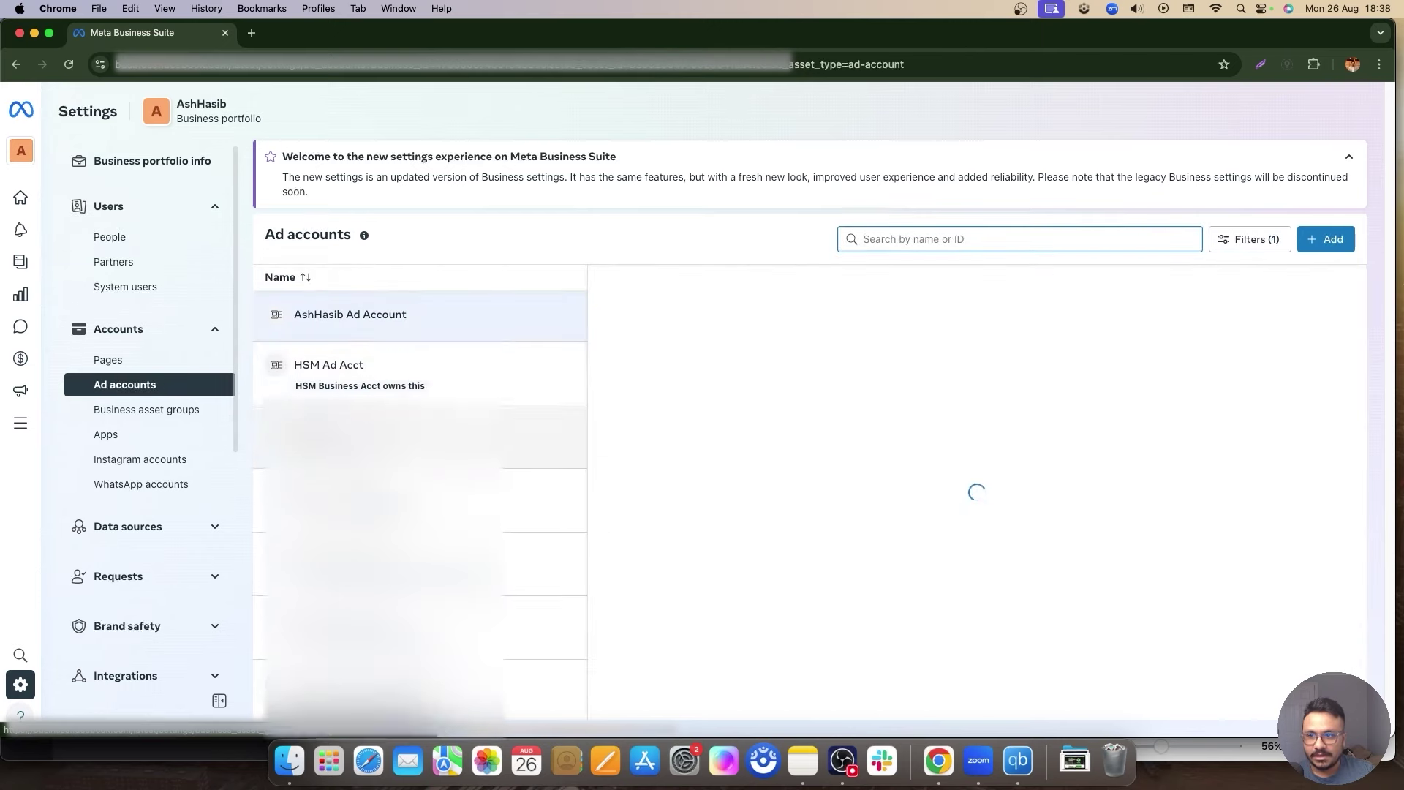
click(351, 369)
click(1198, 319)
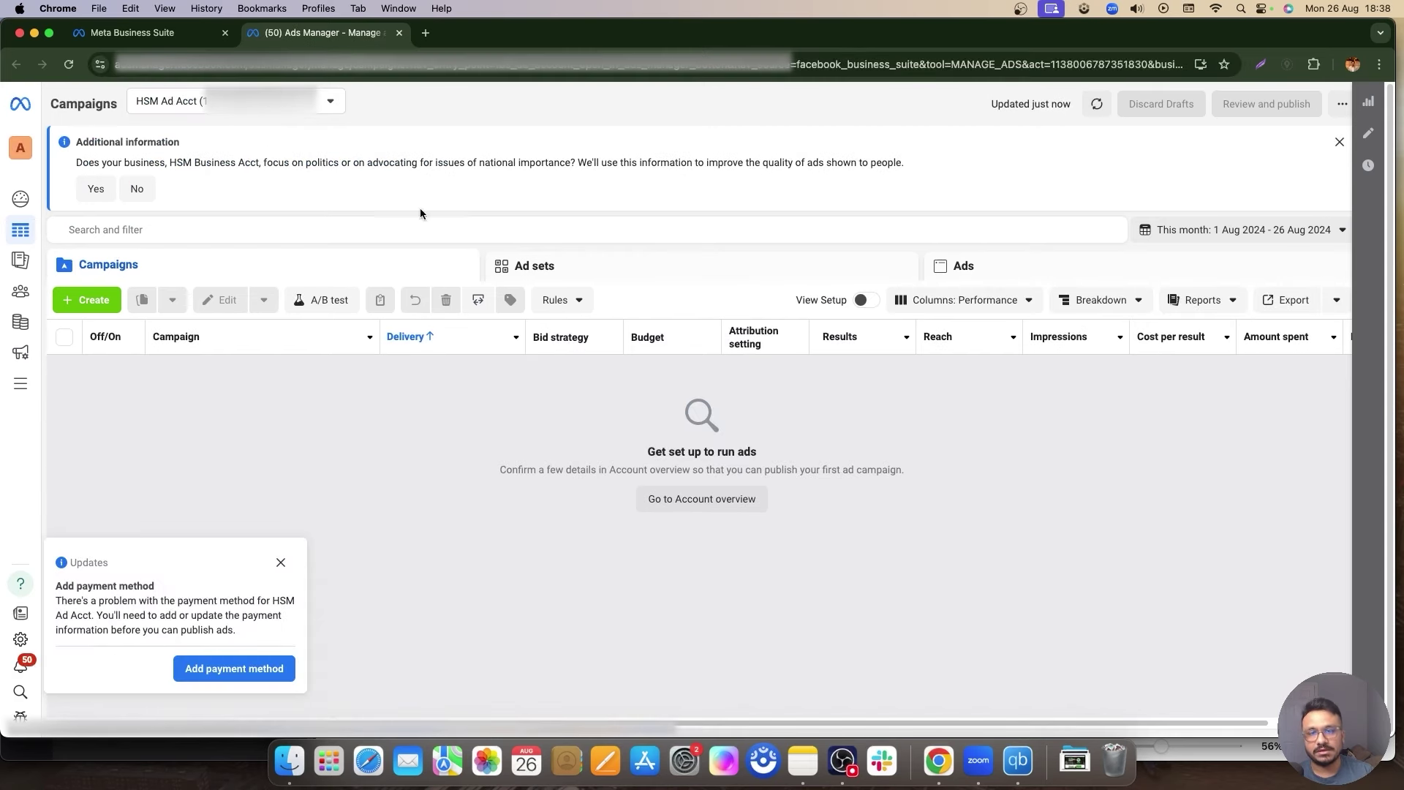
click(282, 563)
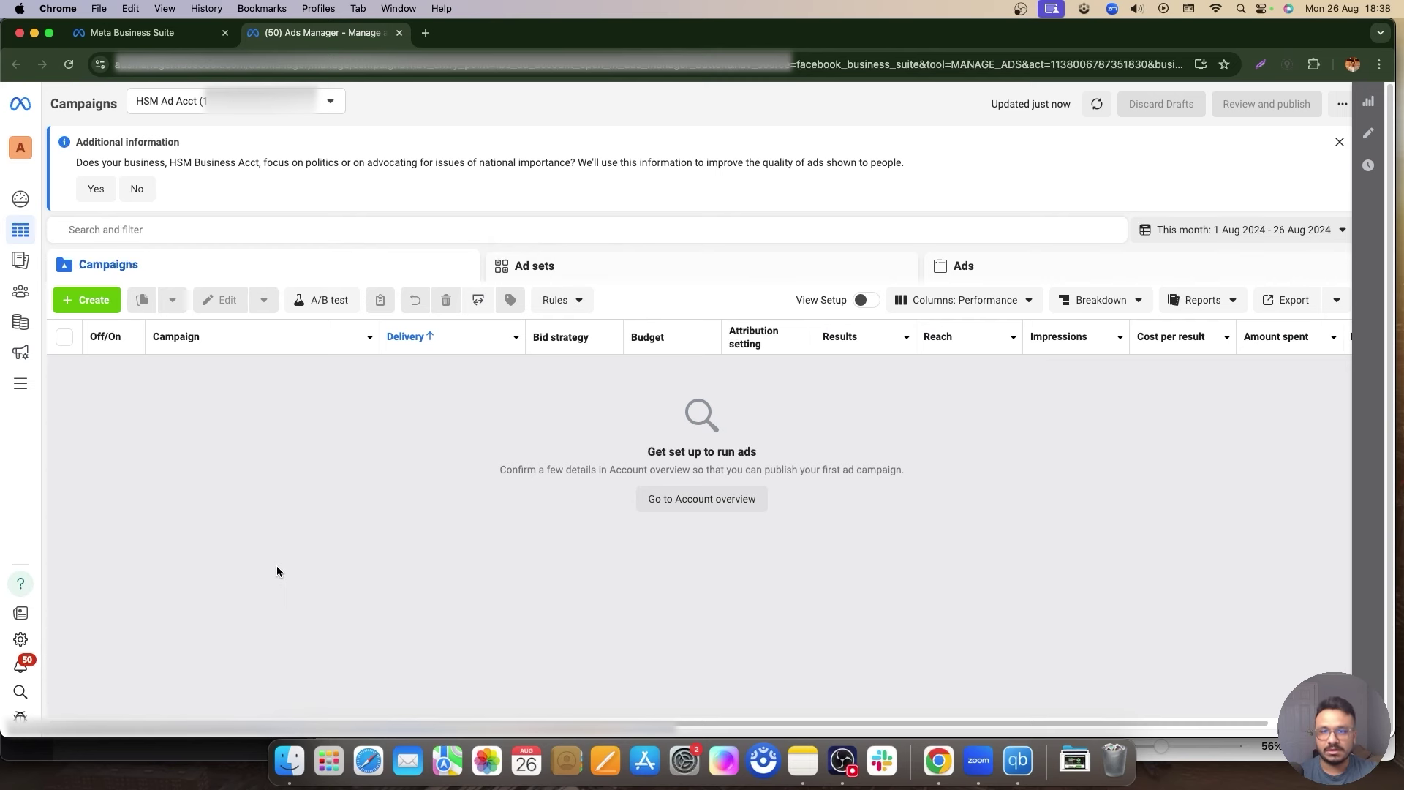